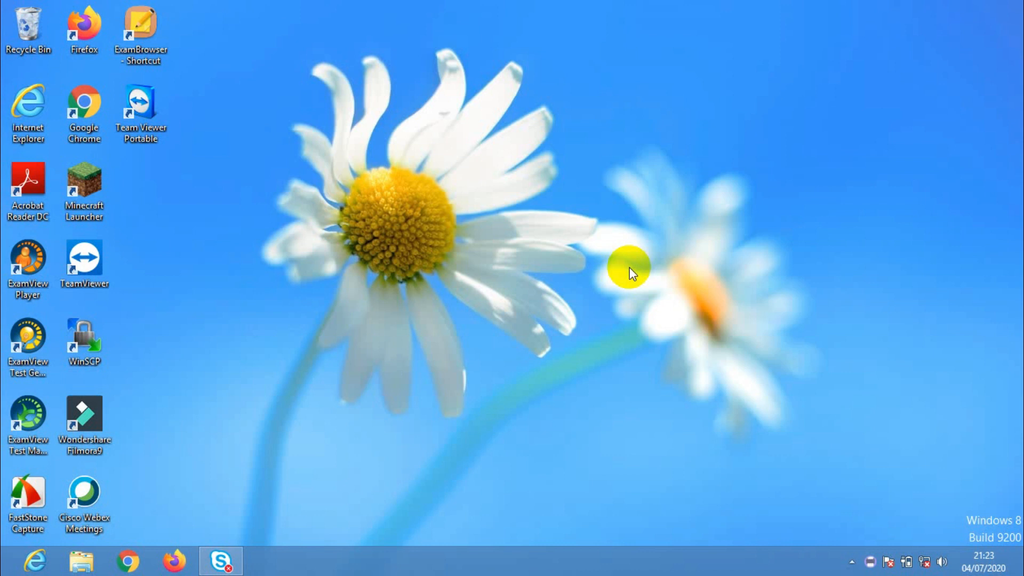
# Launch Google Chrome and load portal.office.com to reach the Microsoft sign-in page.
pyautogui.click(127, 561)
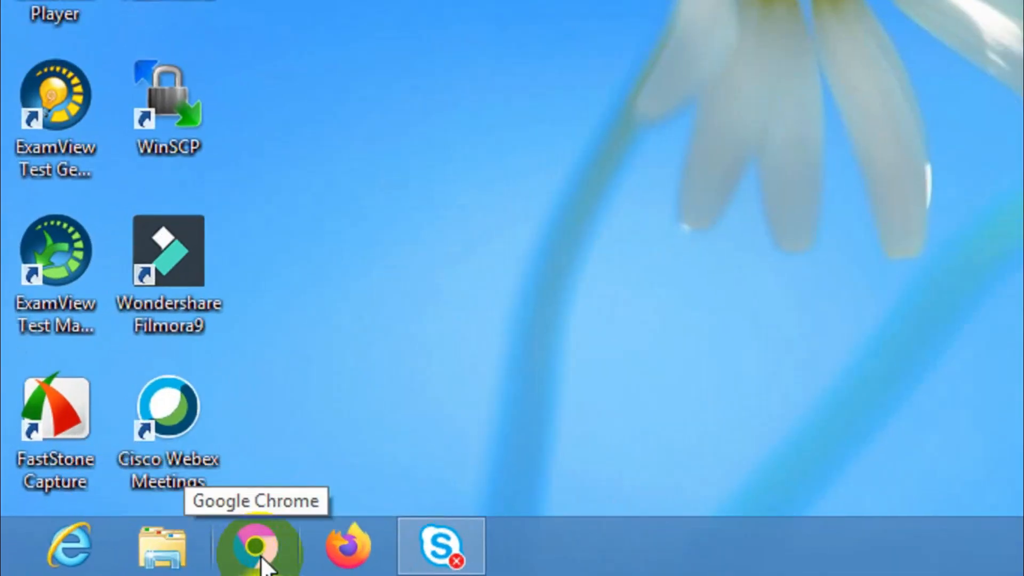
pyautogui.click(258, 554)
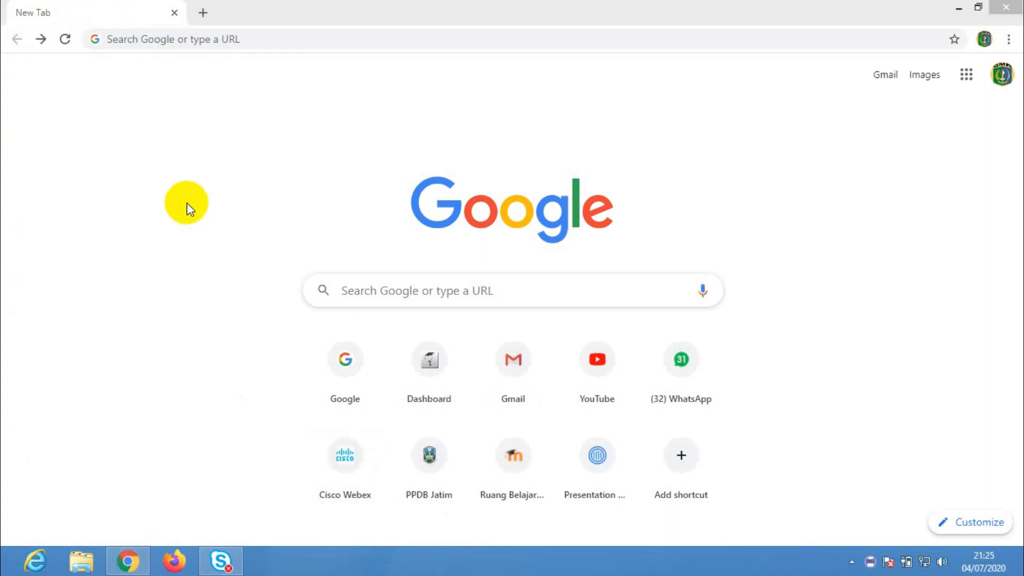
pyautogui.click(132, 41)
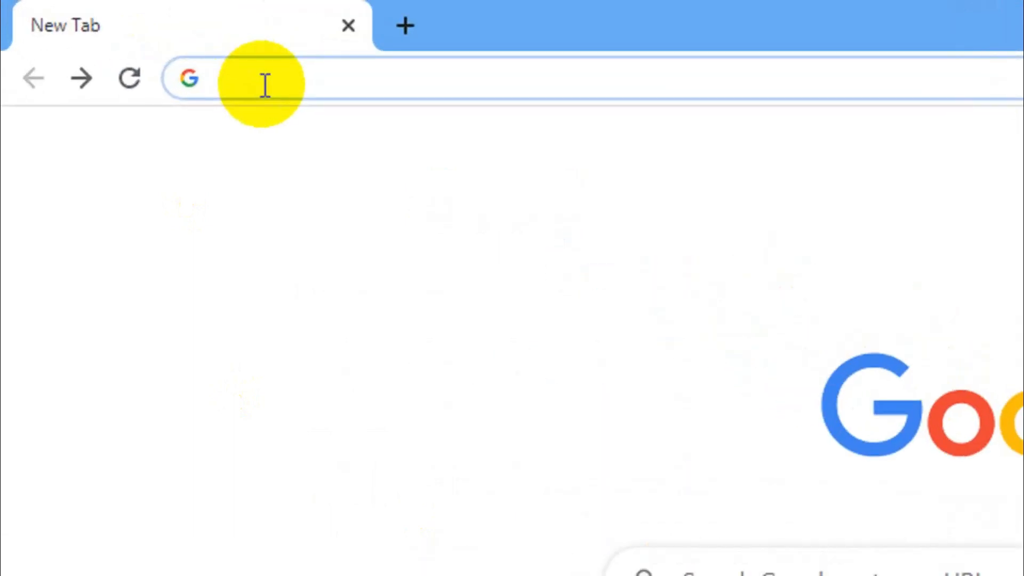
pyautogui.write('portal.office')
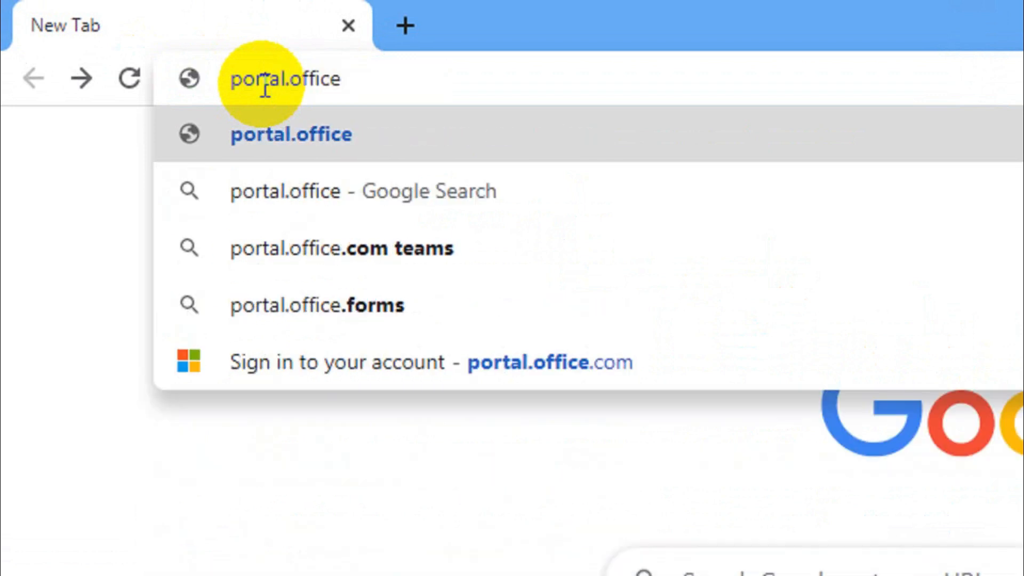
pyautogui.write('.com')
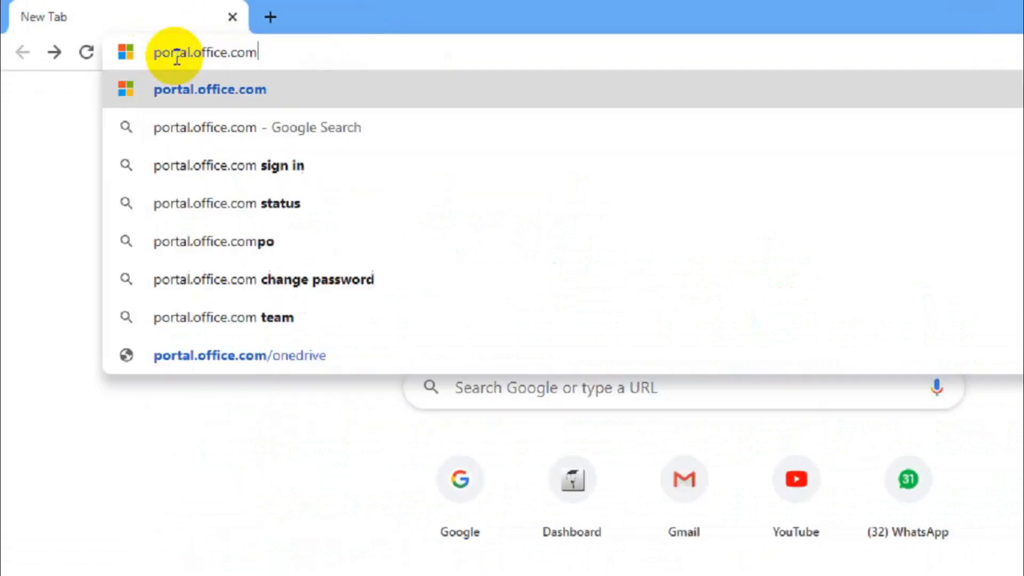
pyautogui.press('Return')
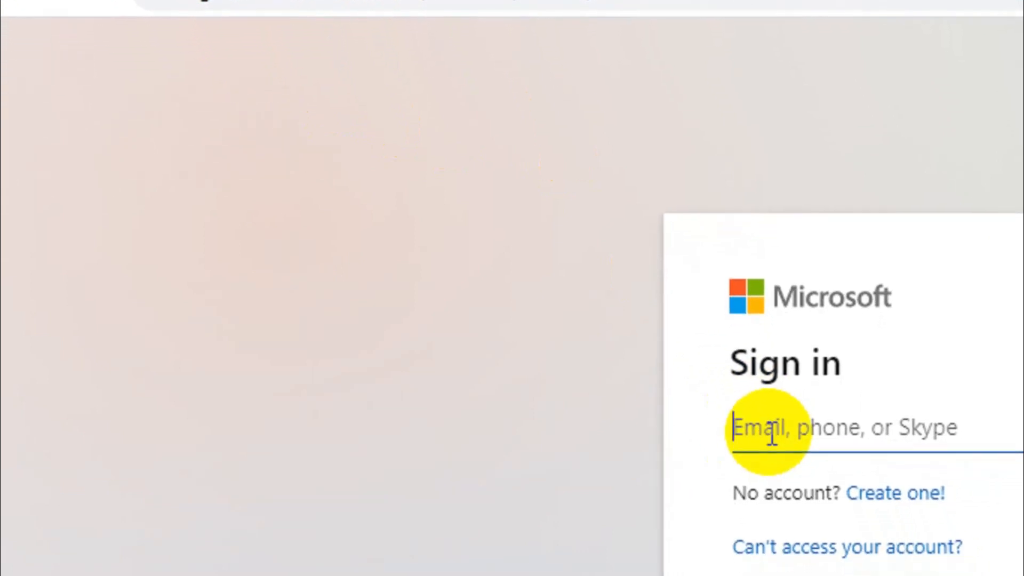
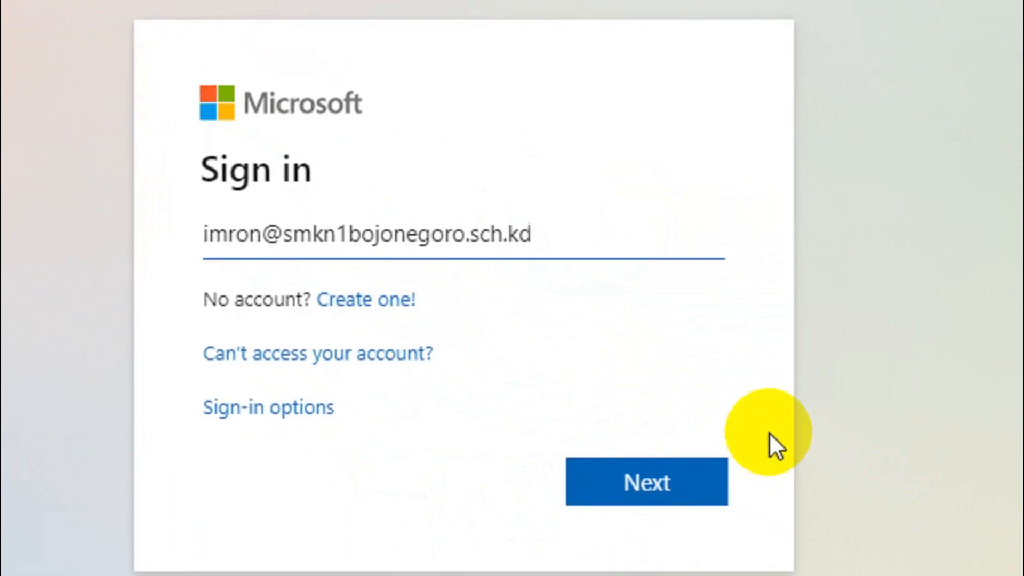
# Enter the school account's e-mail address, correct its domain ending, and continue to the password step.
pyautogui.click(564, 239)
pyautogui.press('BackSpace')
pyautogui.press('BackSpace')
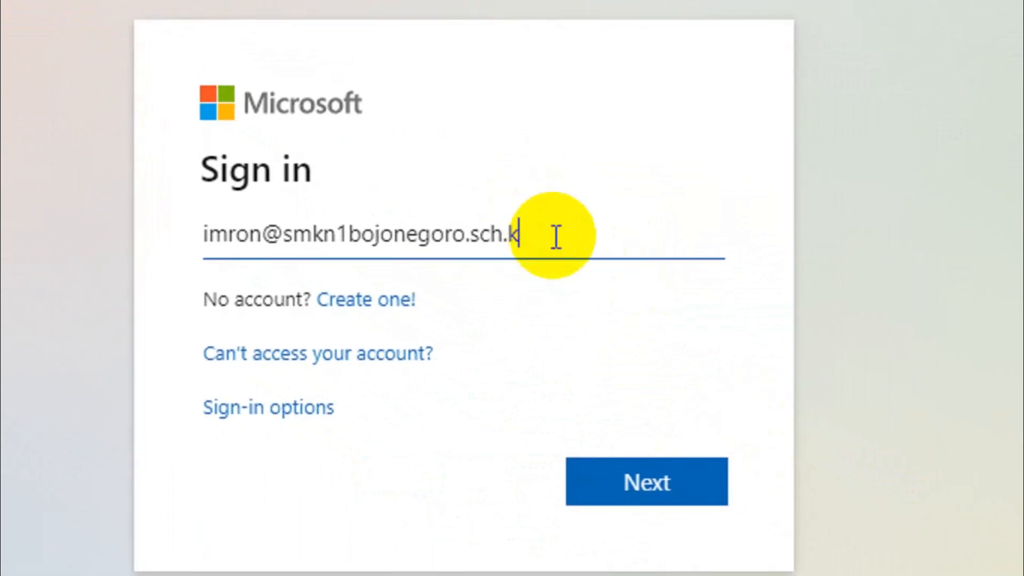
pyautogui.write('k')
pyautogui.press('BackSpace')
pyautogui.write('id')
pyautogui.click(657, 438)
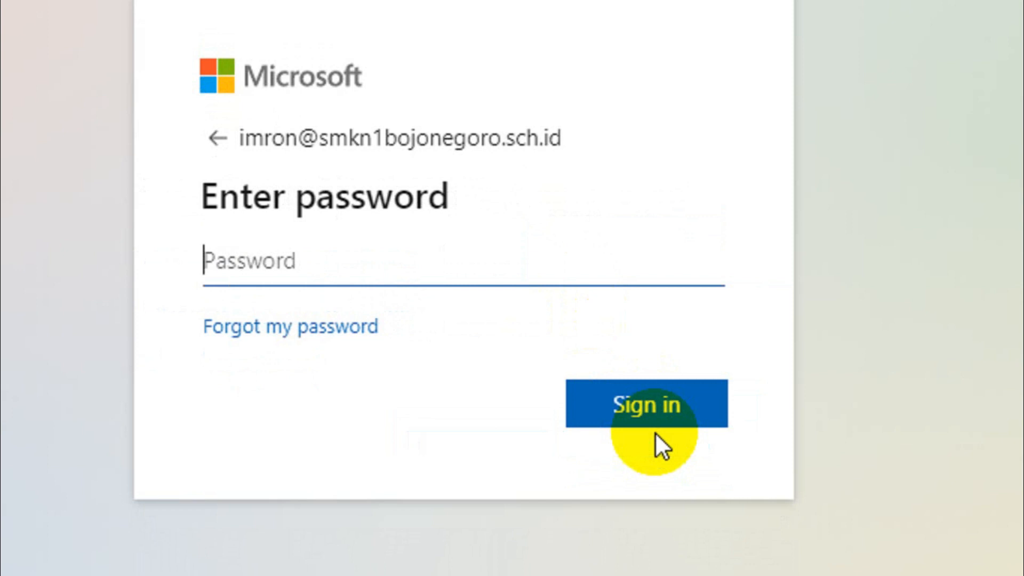
# Sign in with the account password, re-entering it after the incorrect-password error.
pyautogui.write('••••')
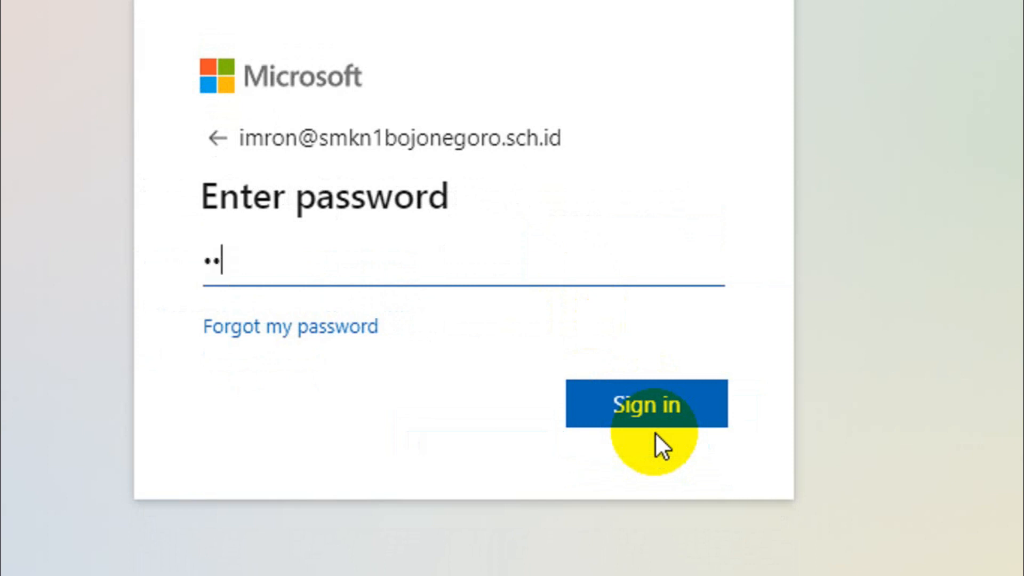
pyautogui.write('••••')
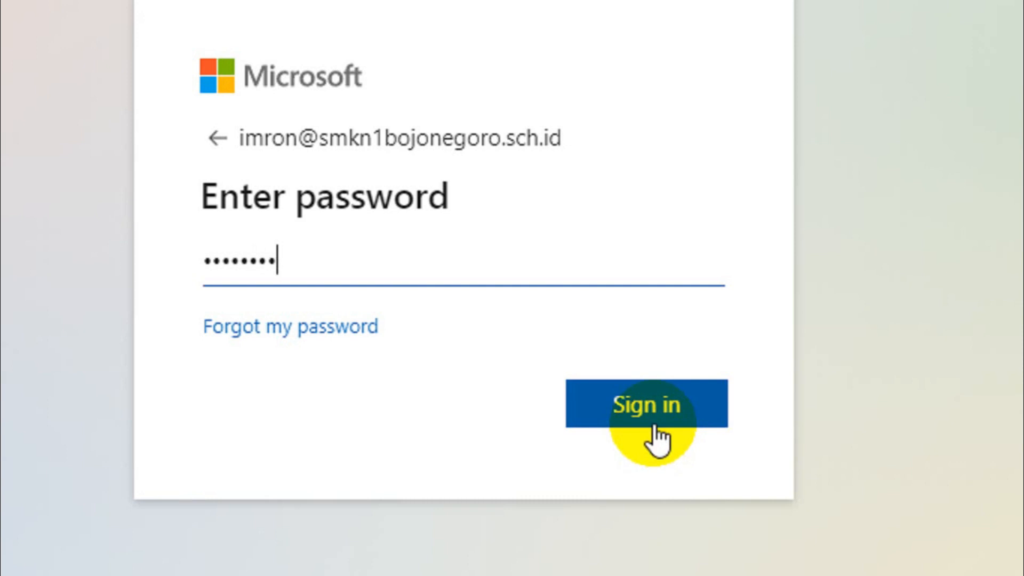
pyautogui.click(654, 405)
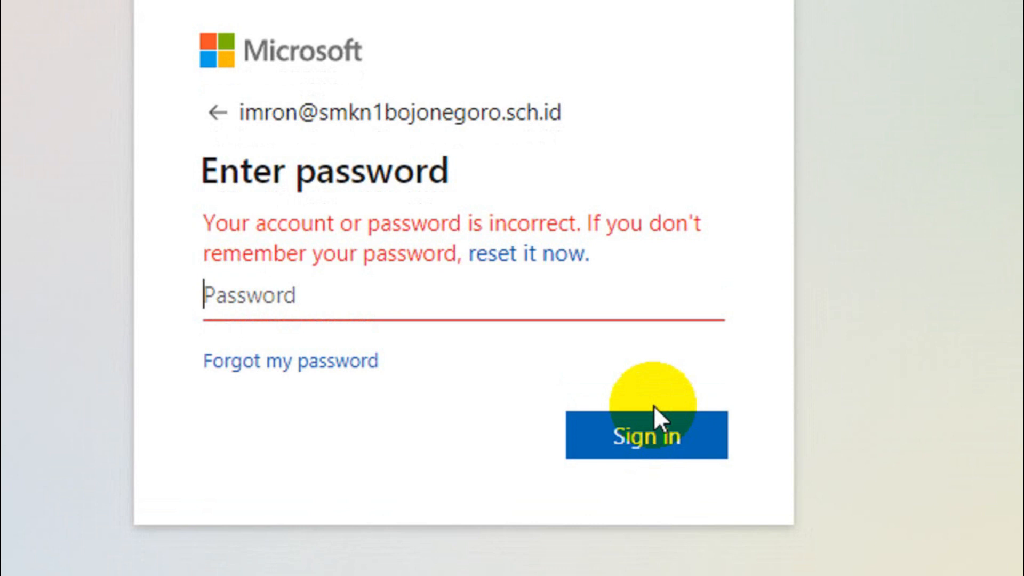
pyautogui.write('•••')
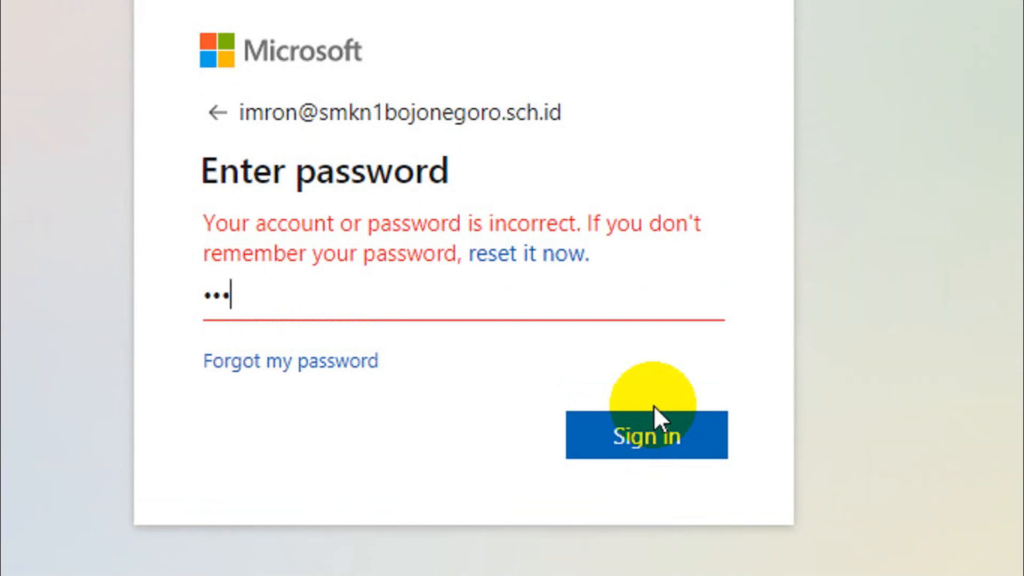
pyautogui.write('•')
pyautogui.write('•••')
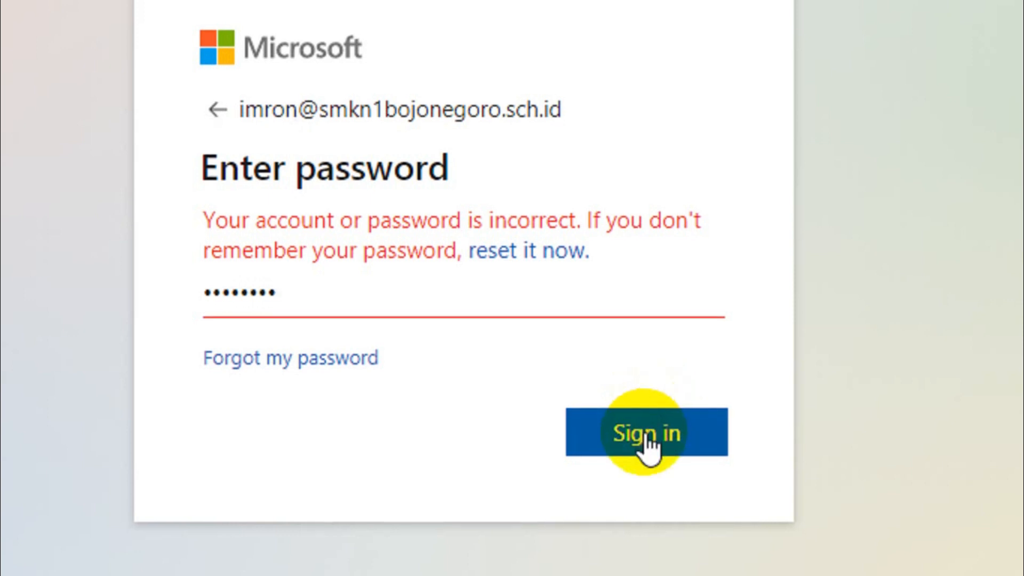
pyautogui.click(646, 433)
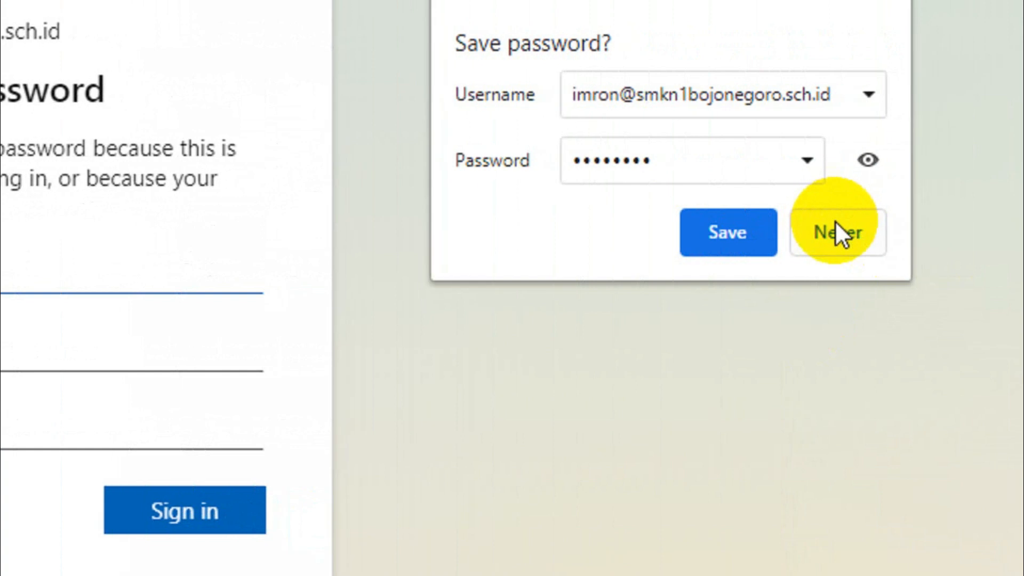
# Decline Chrome's save-password offer and enter the current password on the Update your password form.
pyautogui.click(834, 231)
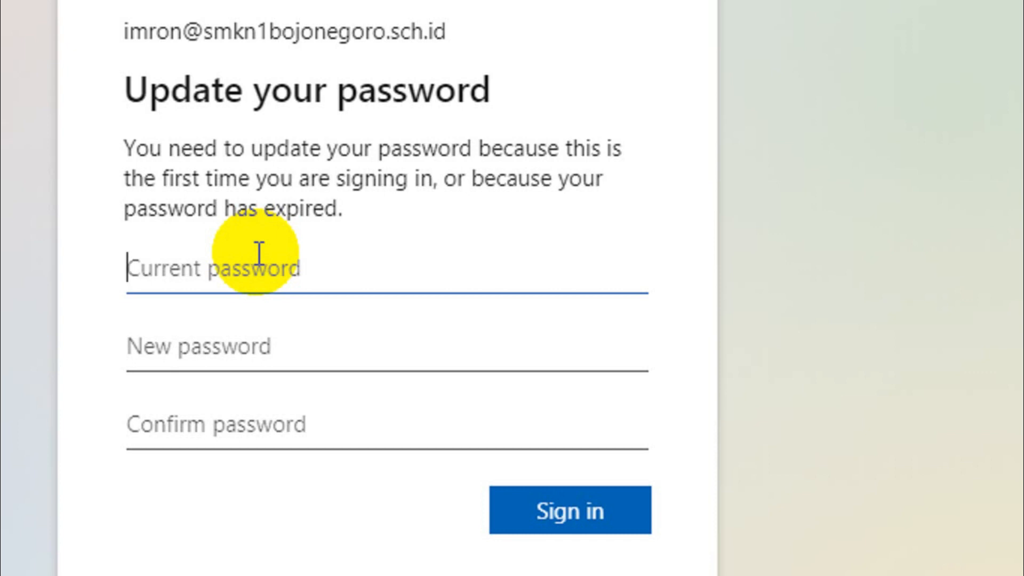
pyautogui.write('••')
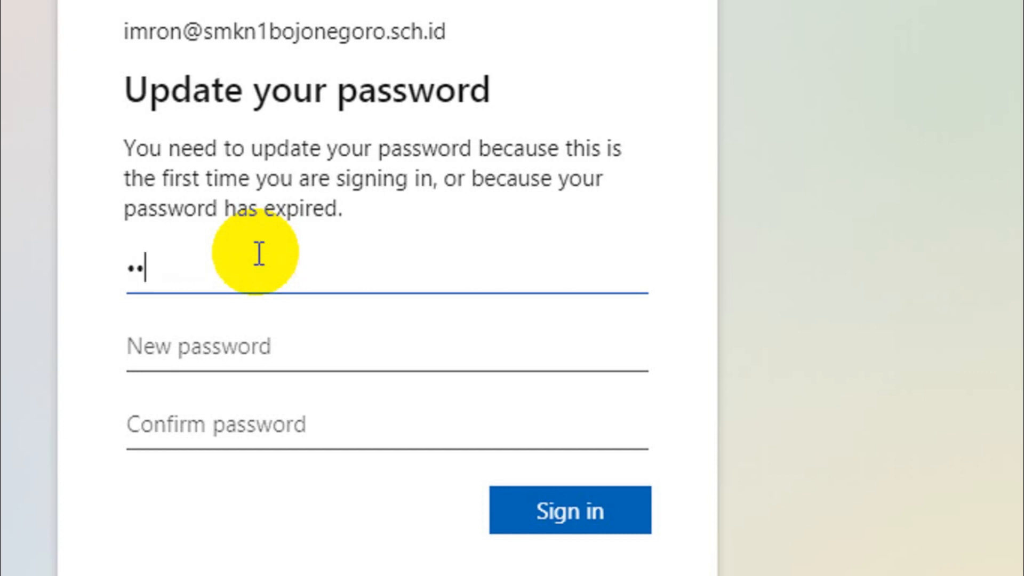
pyautogui.press('BackSpace')
pyautogui.press('BackSpace')
pyautogui.write('••••••••')
pyautogui.click(187, 352)
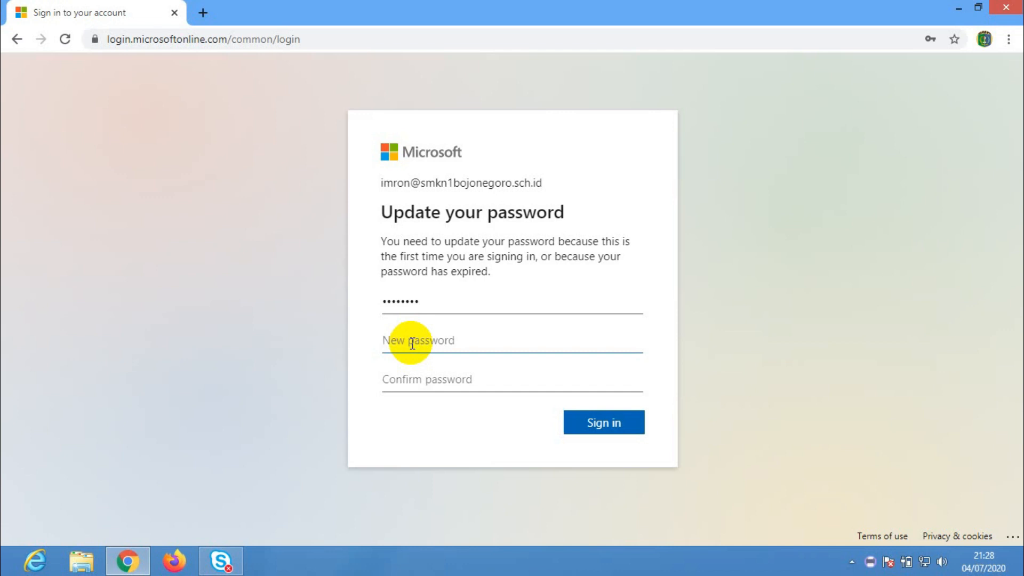
# Open a new Chrome tab, then launch a blank Notepad window through Windows Search.
pyautogui.click(203, 12)
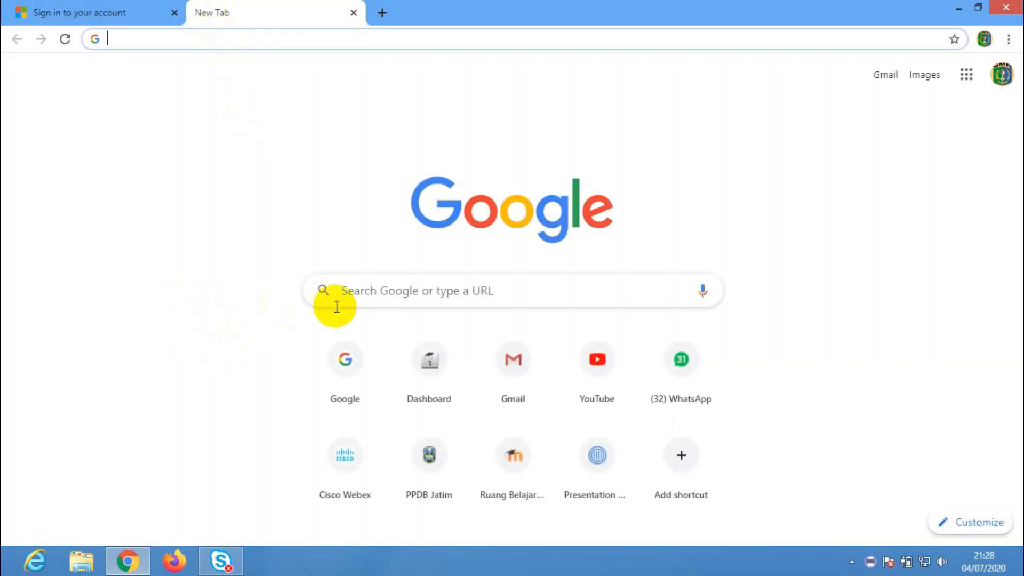
pyautogui.click(355, 290)
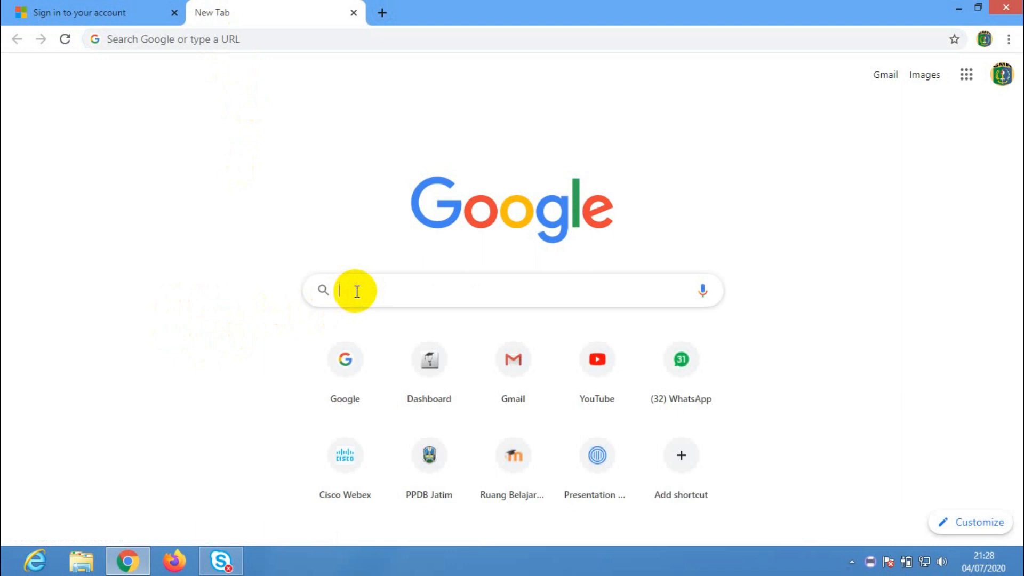
pyautogui.moveTo(1022, 574)
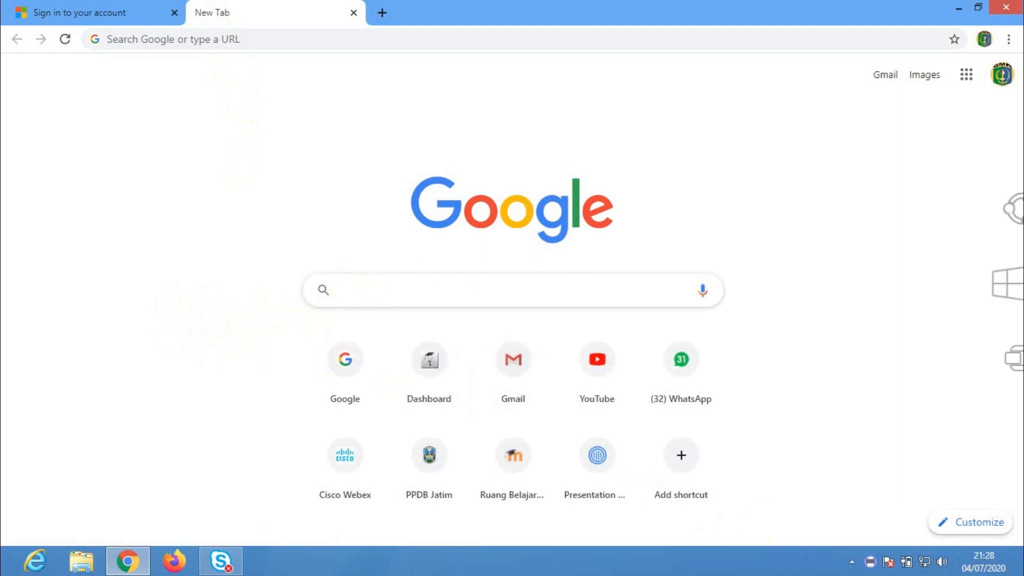
pyautogui.click(1000, 152)
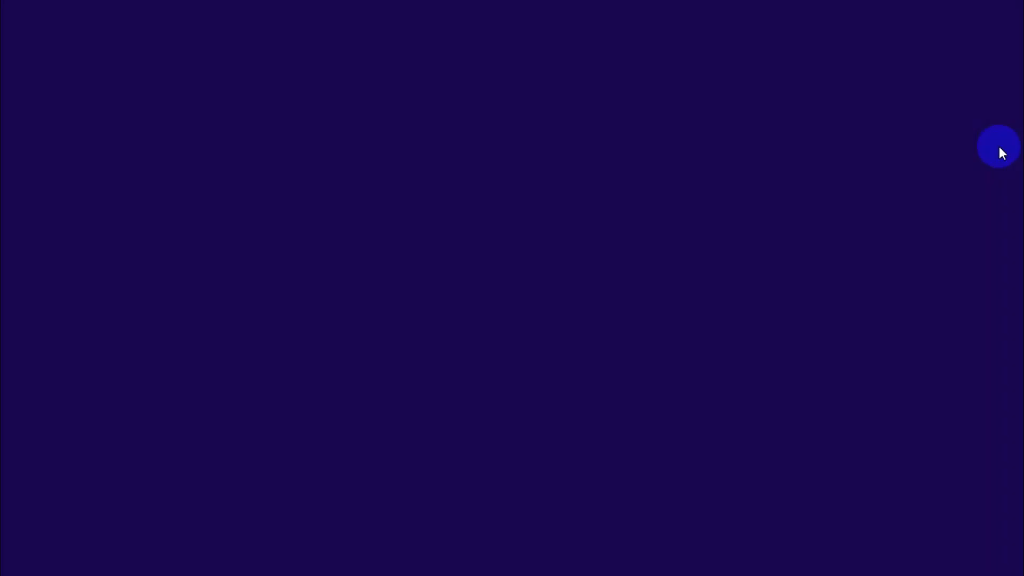
pyautogui.write('not')
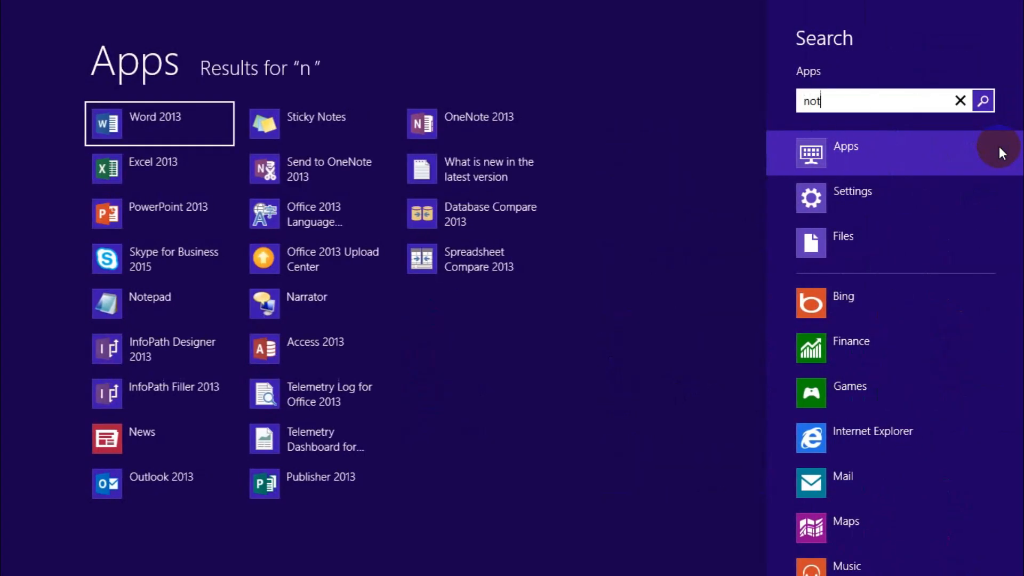
pyautogui.write('epa')
pyautogui.click(149, 126)
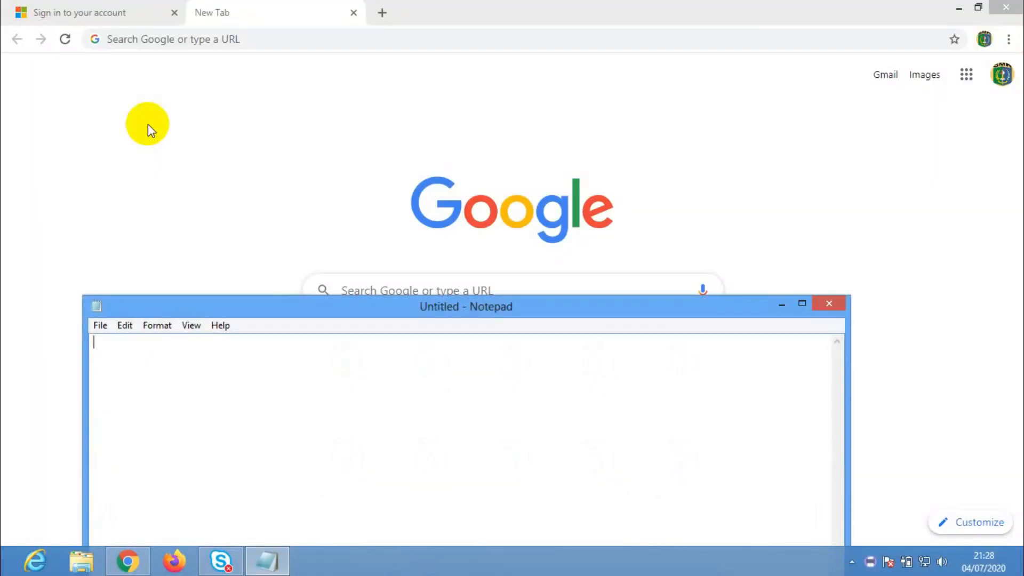
# Move the Notepad window up and right and type 'tuban =>' as the first label.
pyautogui.moveTo(223, 314); pyautogui.dragTo(267, 198)
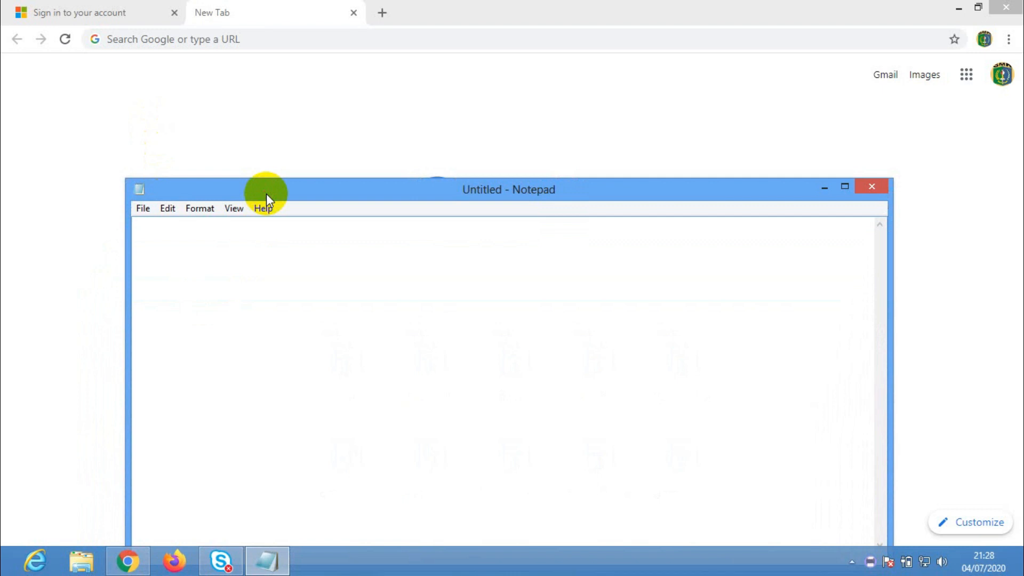
pyautogui.write('tyh')
pyautogui.press('BackSpace')
pyautogui.press('BackSpace')
pyautogui.write('uban =>')
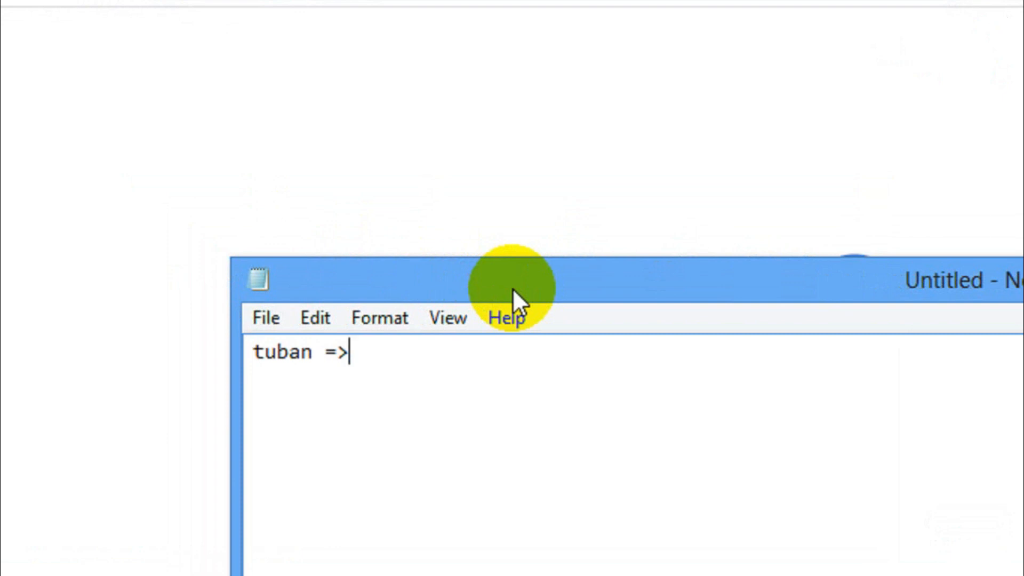
pyautogui.press('BackSpace')
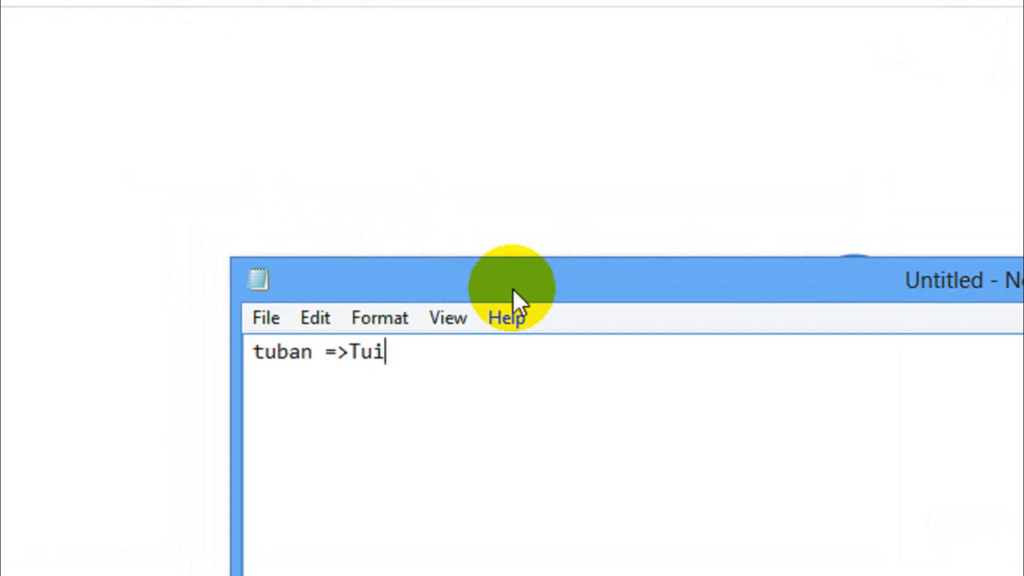
pyautogui.press('BackSpace')
pyautogui.press('BackSpace')
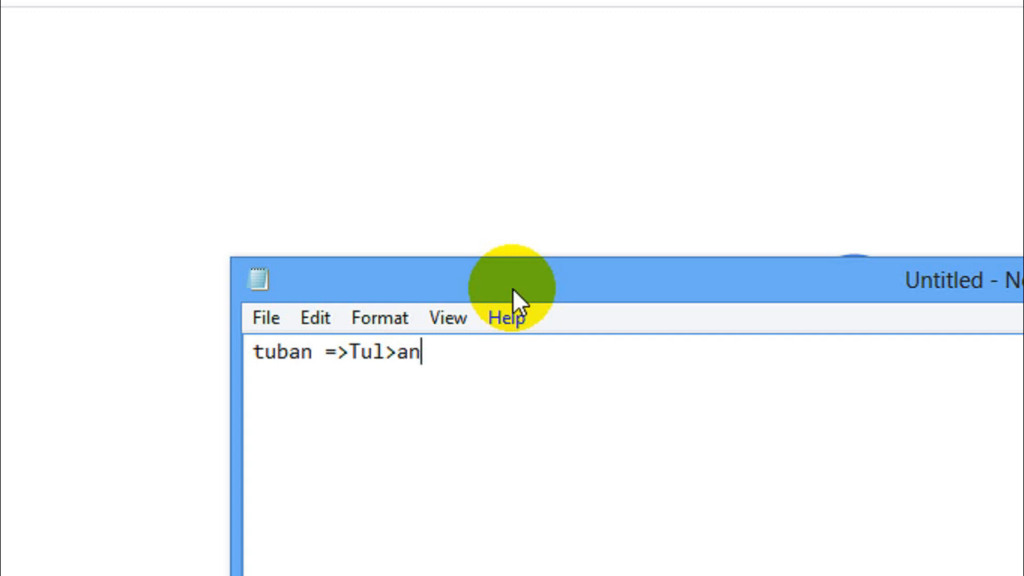
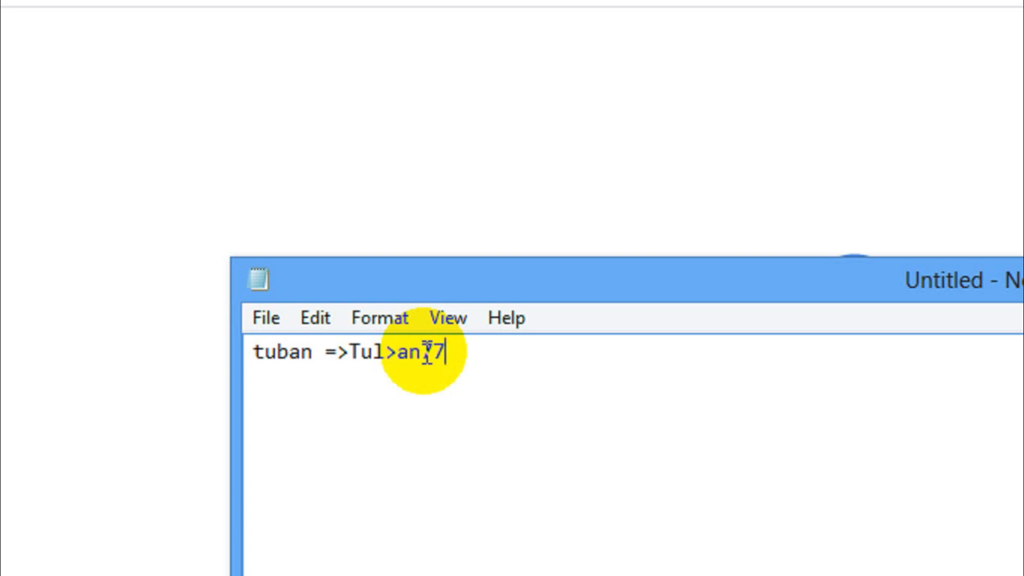
pyautogui.press('Return')
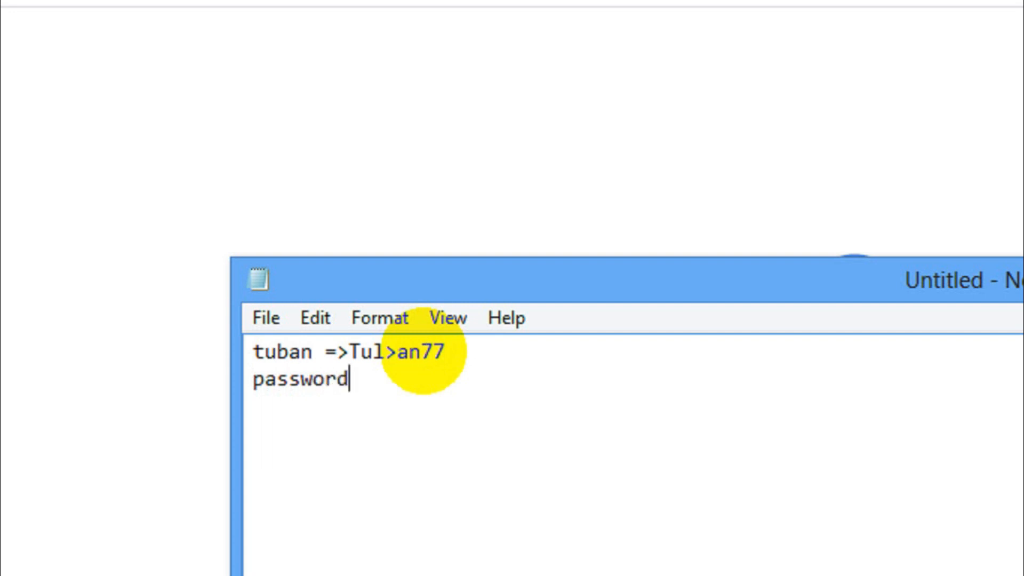
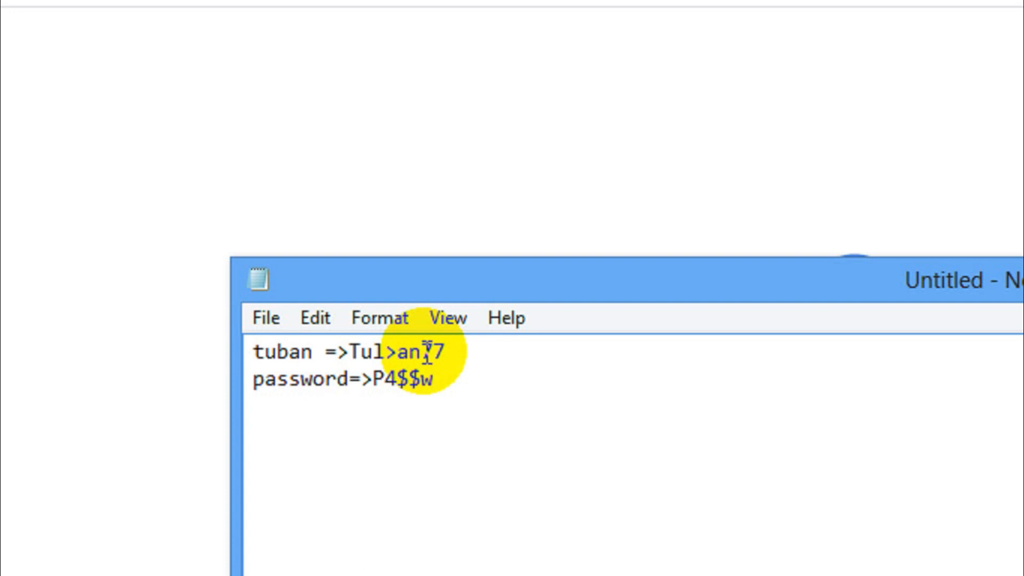
# Complete line two as 'password=>' plus the new password value, then begin a third line.
pyautogui.press('Left')
pyautogui.press('Left')
pyautogui.press('Left')
pyautogui.press('Left')
pyautogui.press('Left')
pyautogui.press('Left')
pyautogui.press('Left')
pyautogui.press('Left')
pyautogui.press('Left')
pyautogui.press('Left')
pyautogui.press('Right')
pyautogui.press('Right')
pyautogui.press('Right')
pyautogui.press('Right')
pyautogui.press('Right')
pyautogui.press('Right')
pyautogui.press('Right')
pyautogui.press('Right')
pyautogui.press('Right')
pyautogui.press('Right')
pyautogui.press('Return')
pyautogui.write('rahasa')
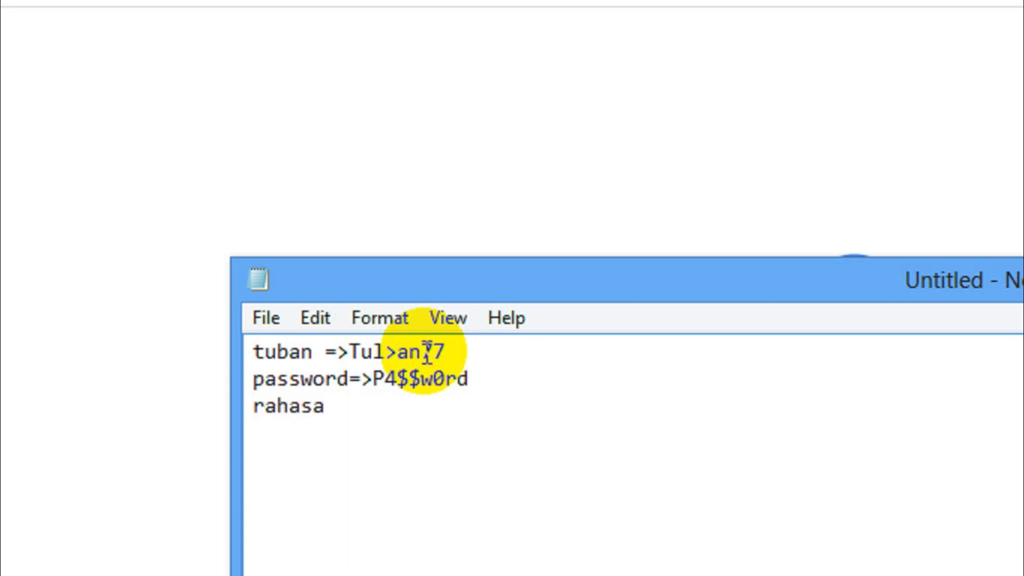
pyautogui.write('sia')
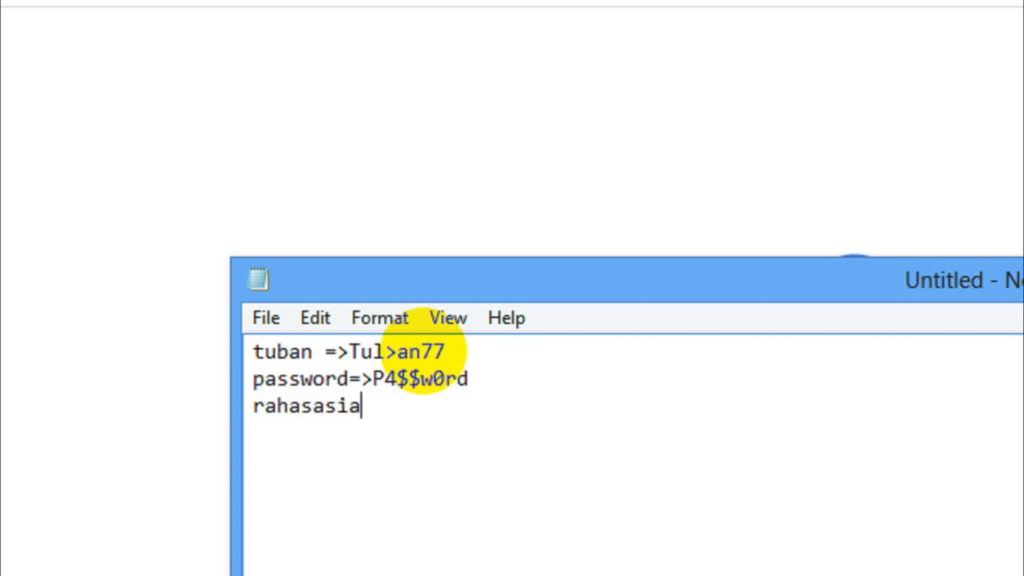
# Write the third line as 'rahasasia=>' followed by a password value ending in '!'.
pyautogui.write('=>')
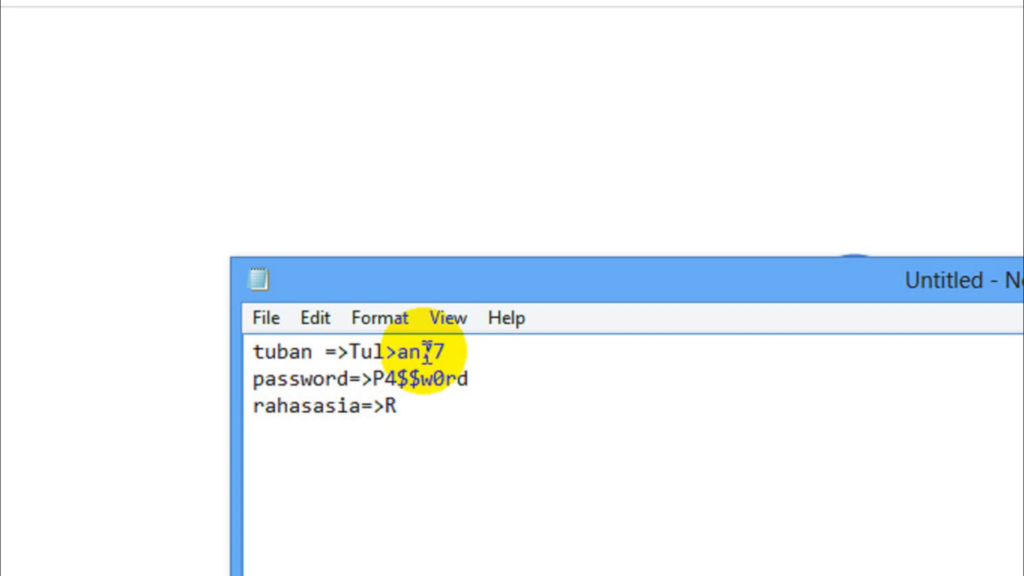
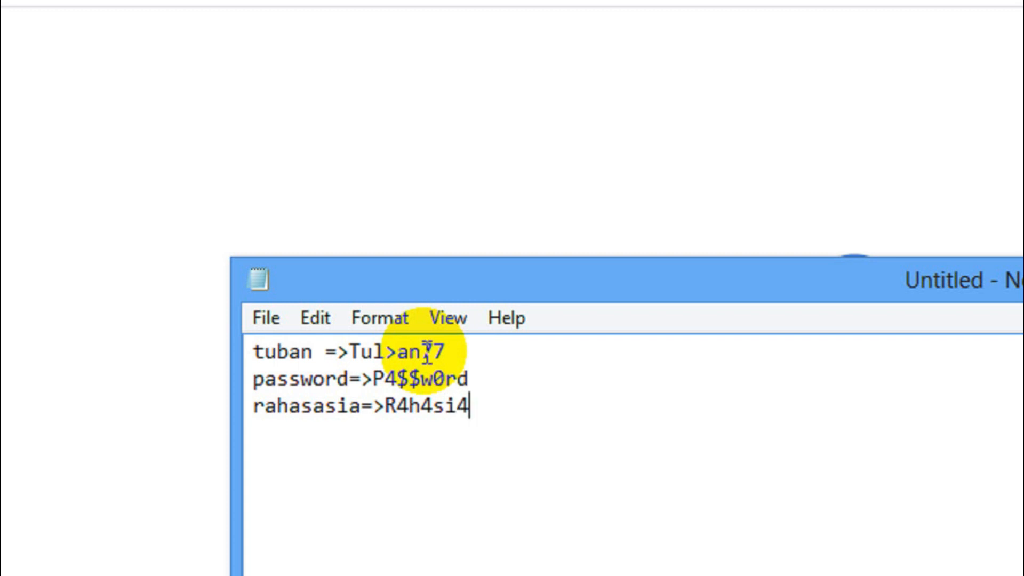
pyautogui.press('Left')
pyautogui.press('Left')
pyautogui.press('Left')
pyautogui.press('Left')
pyautogui.press('Left')
pyautogui.press('Left')
pyautogui.press('Right')
pyautogui.press('Right')
pyautogui.press('Right')
pyautogui.press('Right')
pyautogui.press('Right')
pyautogui.press('Right')
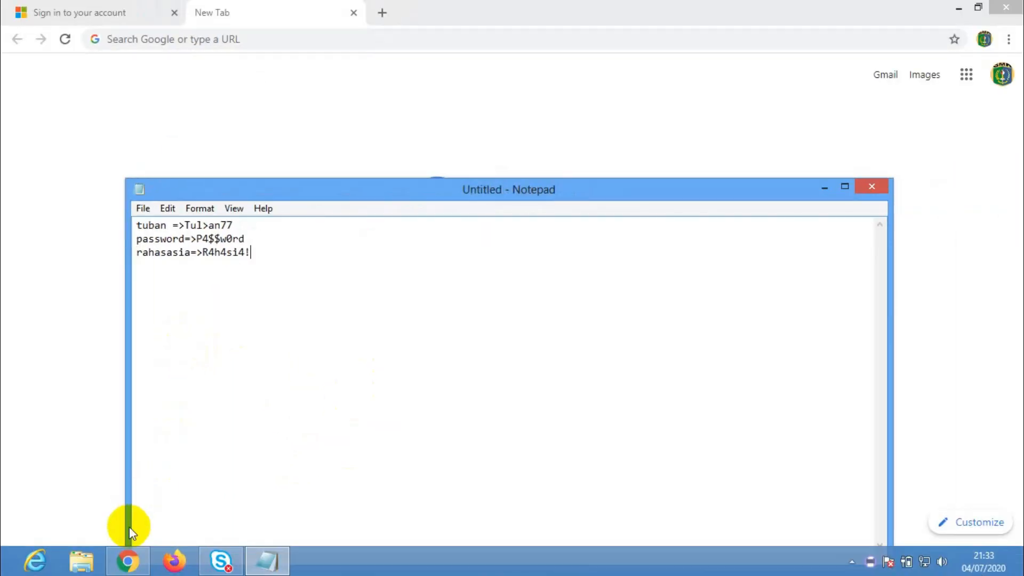
# Back on Chrome's sign-in tab, enter the new password and repeat it in Confirm password.
pyautogui.click(127, 562)
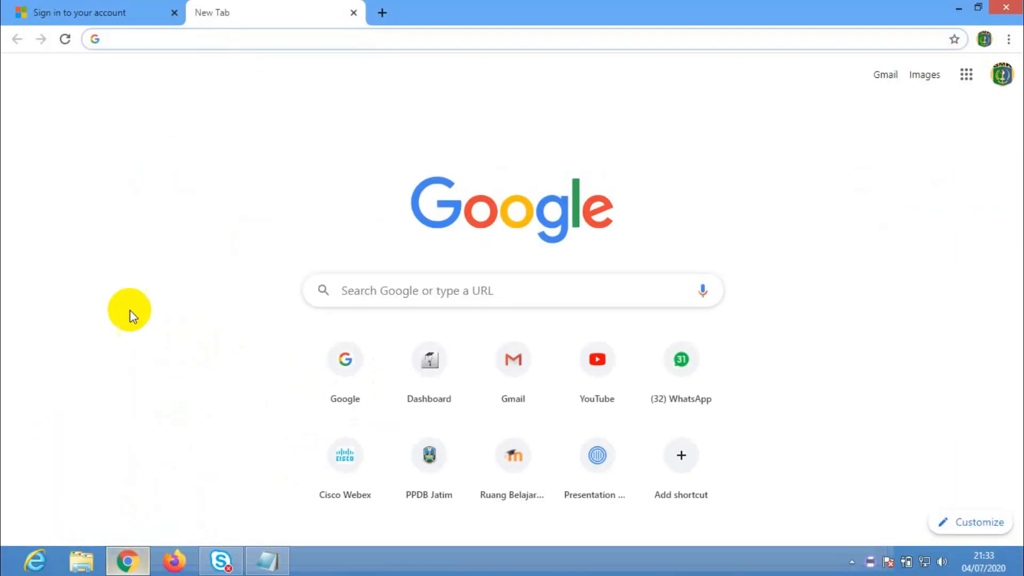
pyautogui.click(80, 22)
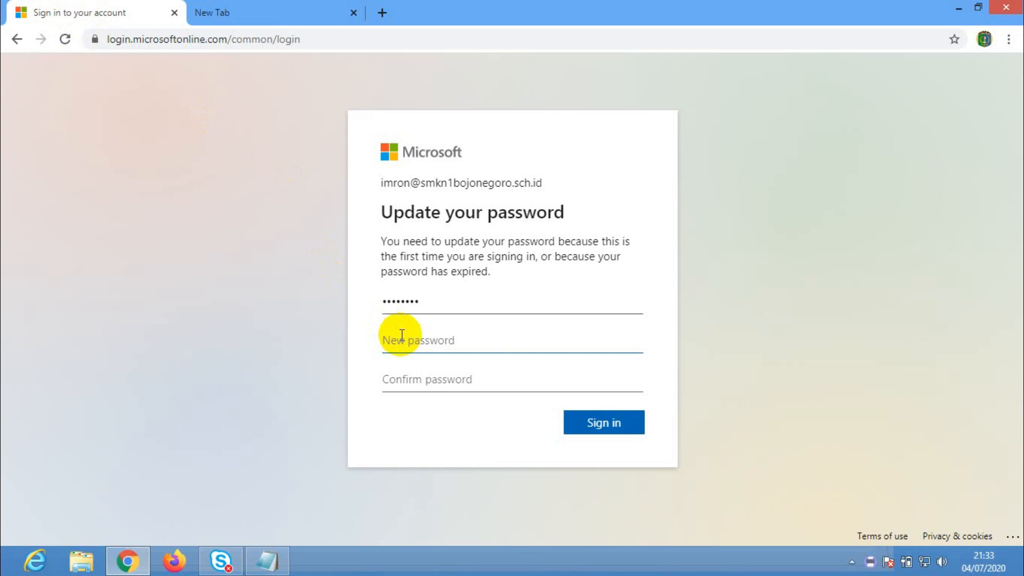
pyautogui.write('••')
pyautogui.press('BackSpace')
pyautogui.press('BackSpace')
pyautogui.press('BackSpace')
pyautogui.write('•••••••••')
pyautogui.press('Tab')
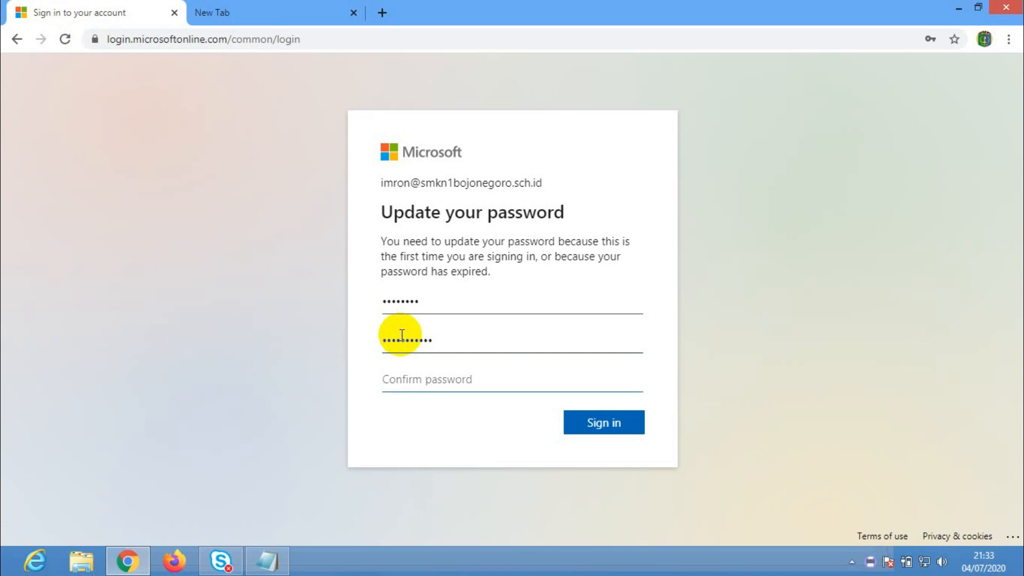
pyautogui.write('•••••')
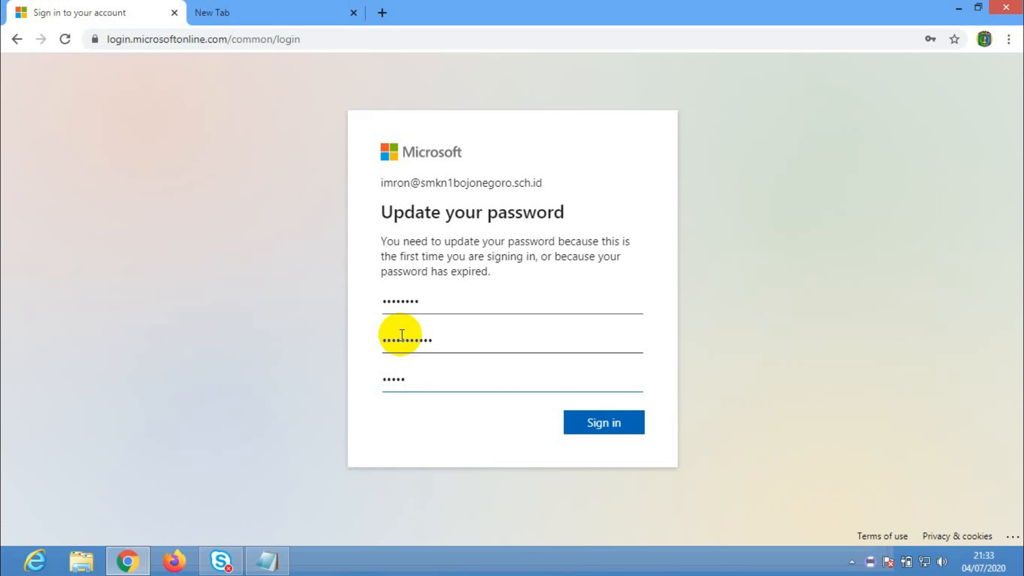
pyautogui.press('BackSpace')
pyautogui.write('•••••••••')
# Sign in with the new password, decline Chrome's password saving, and stay signed in.
pyautogui.click(581, 426)
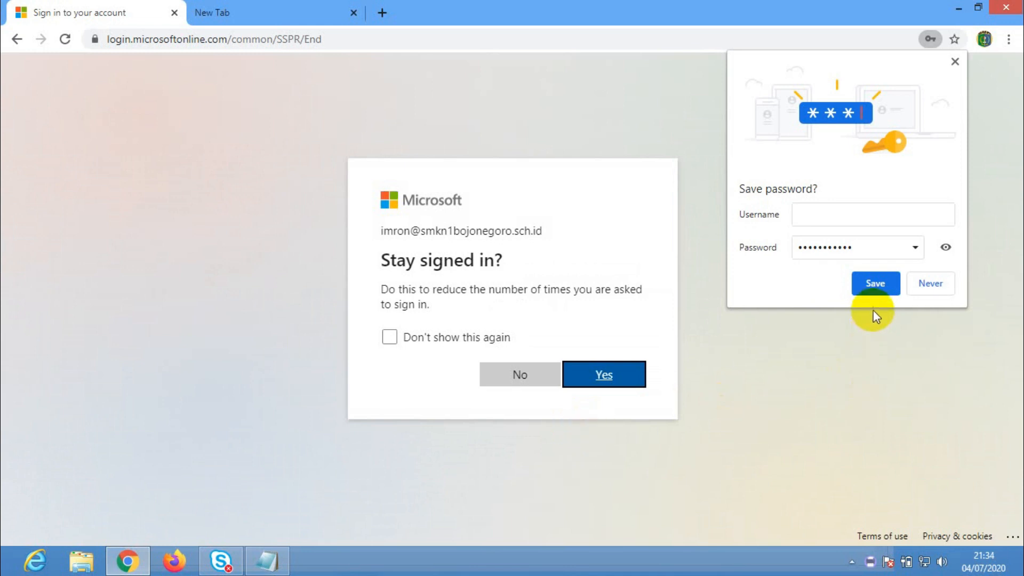
pyautogui.click(928, 284)
pyautogui.click(603, 377)
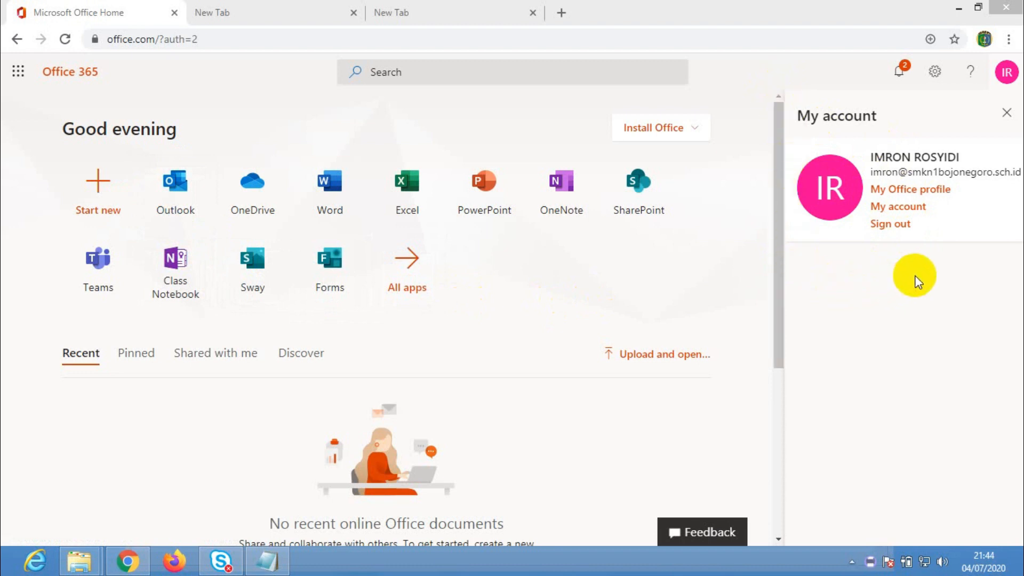
# Open your own Office profile page in Delve from the account menu.
pyautogui.click(941, 193)
pyautogui.click(942, 193)
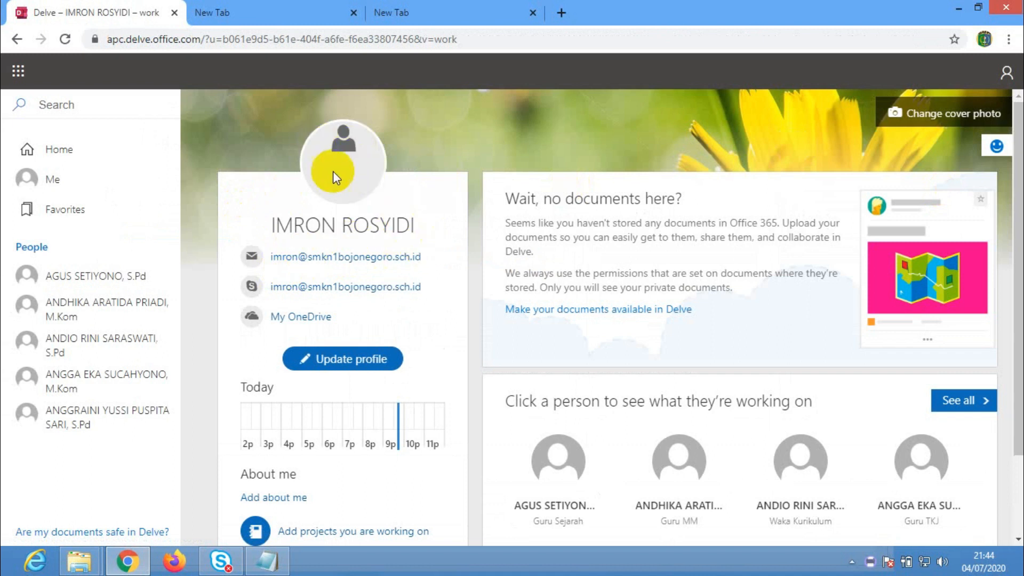
# Upload a photo from My Documents > tot office 365, crop it, and apply it as the profile picture.
pyautogui.moveTo(347, 187)
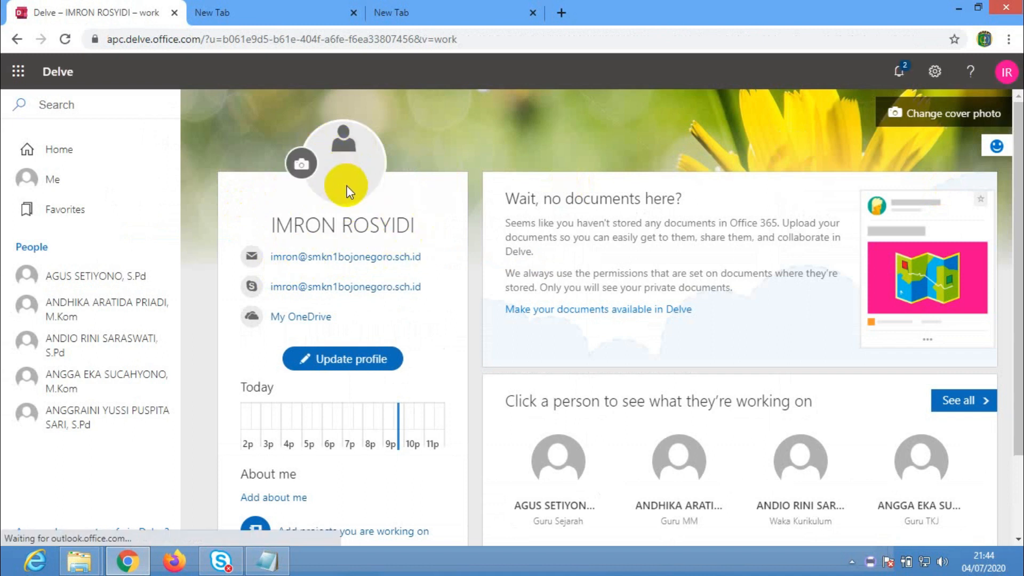
pyautogui.click(302, 168)
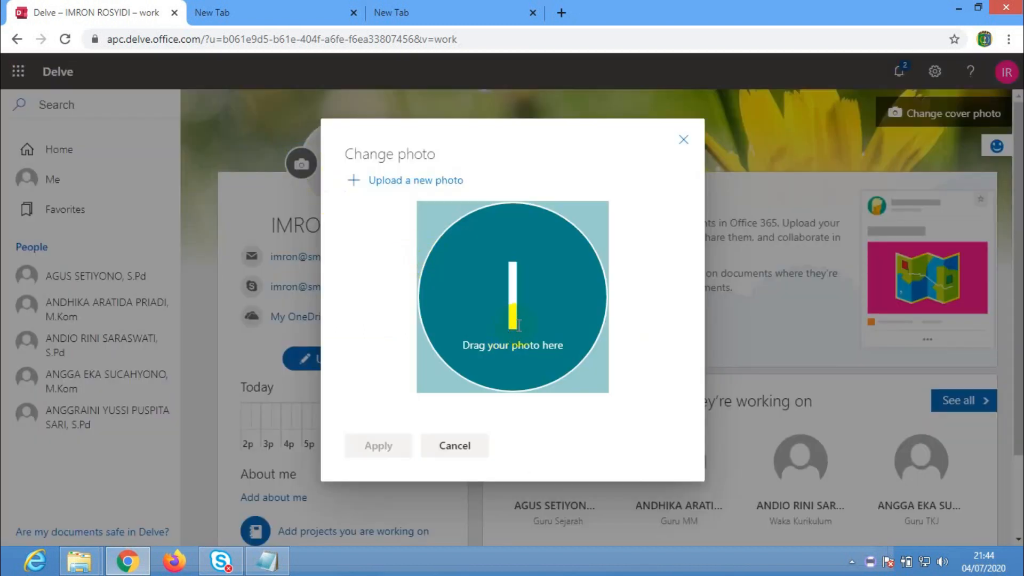
pyautogui.click(419, 182)
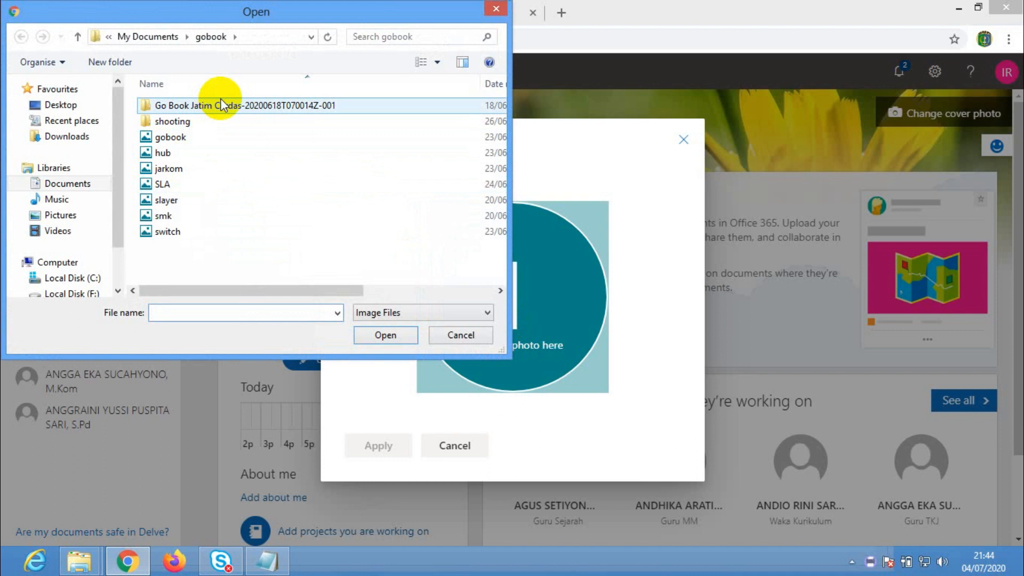
pyautogui.click(75, 41)
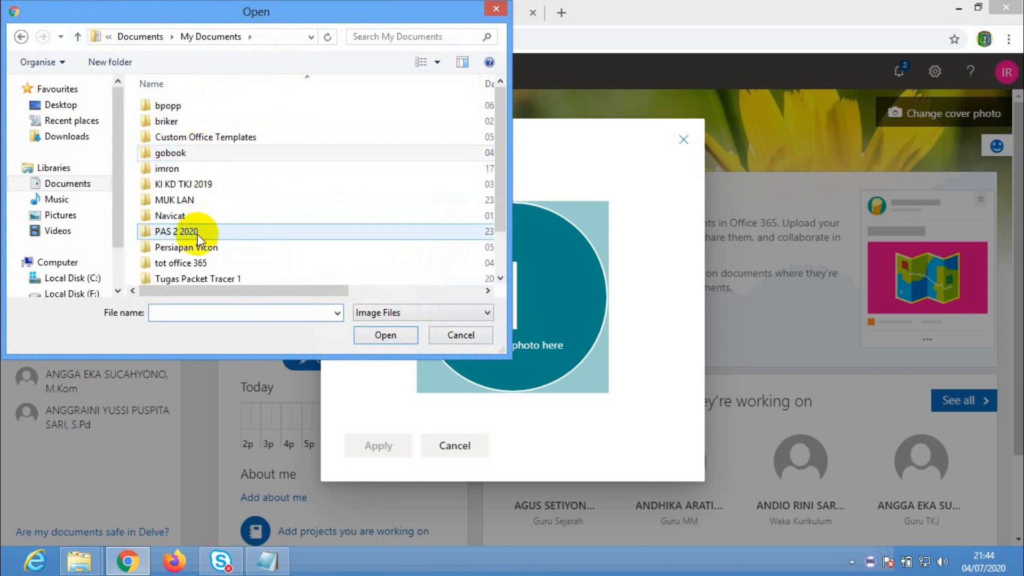
pyautogui.click(201, 265)
pyautogui.doubleClick(201, 265)
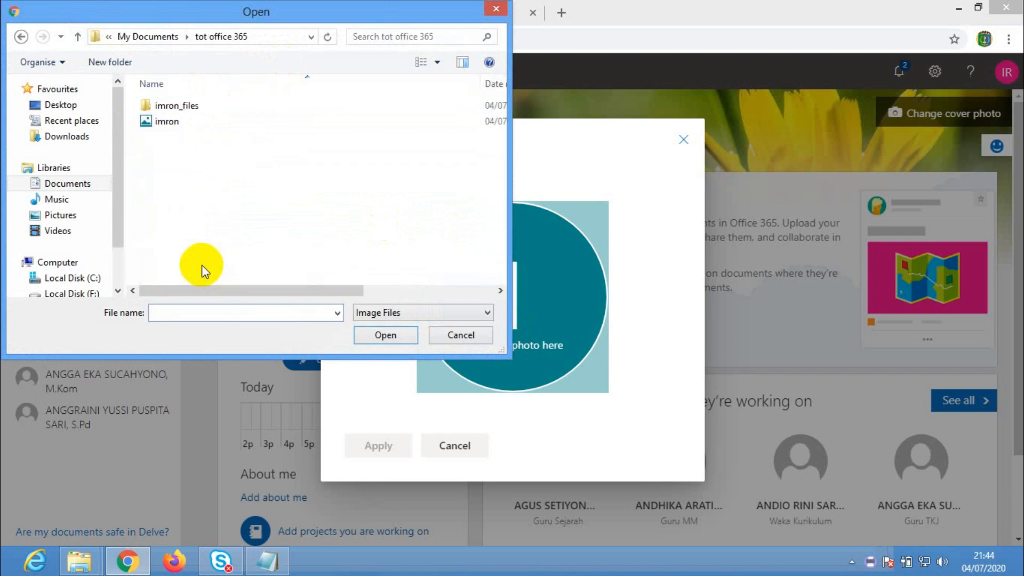
pyautogui.doubleClick(161, 122)
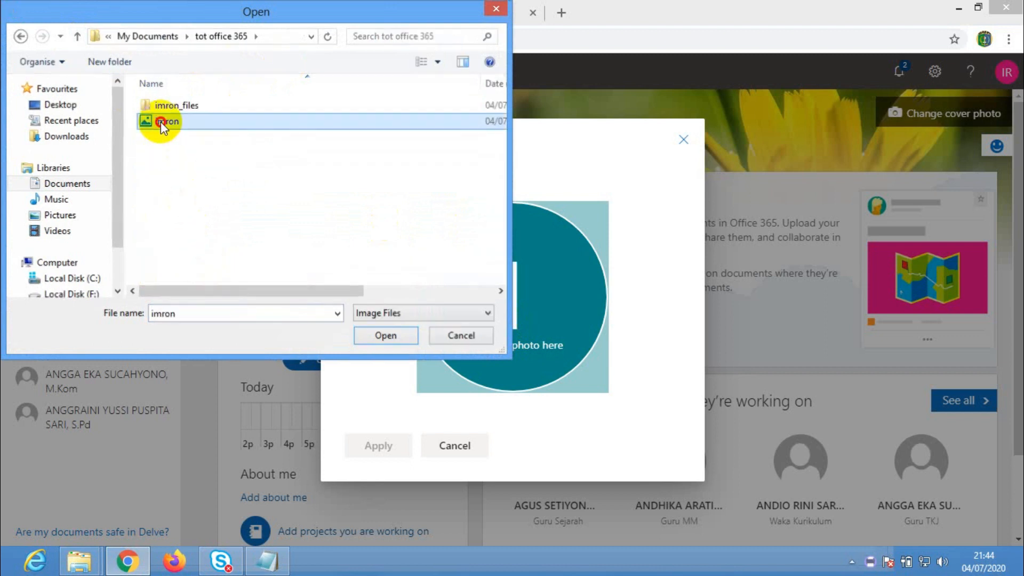
pyautogui.moveTo(508, 297); pyautogui.dragTo(387, 419)
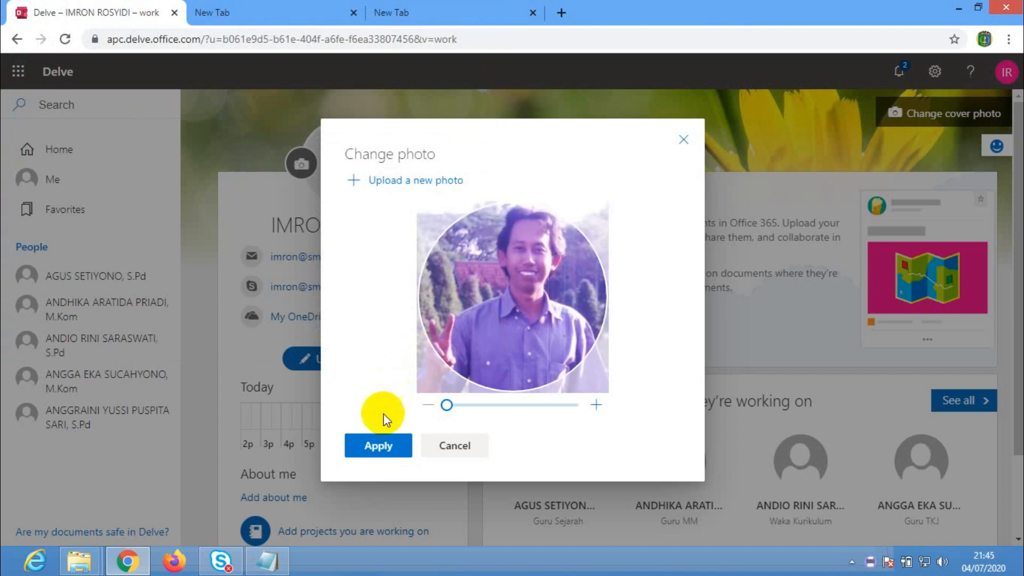
pyautogui.click(379, 453)
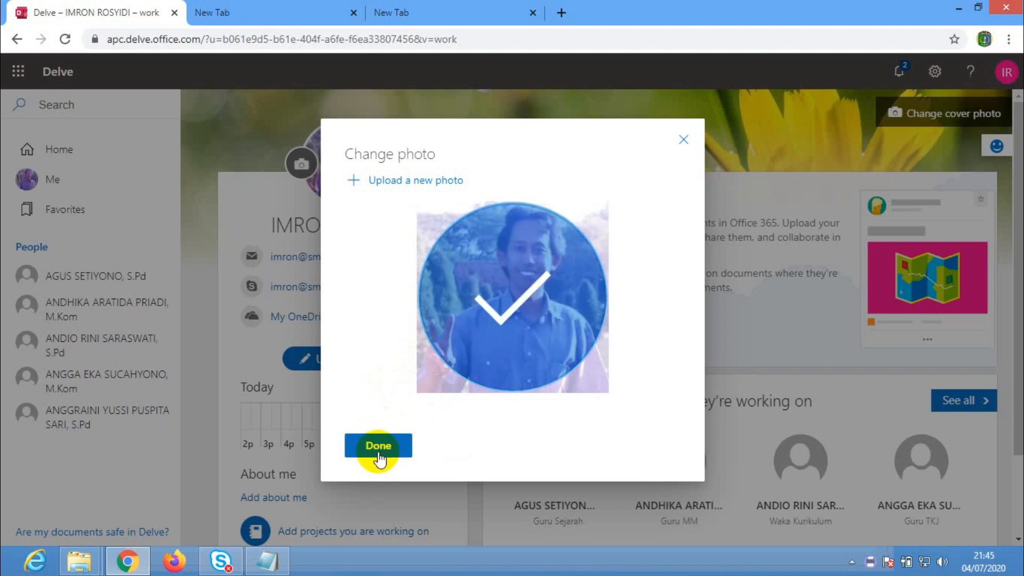
pyautogui.click(378, 453)
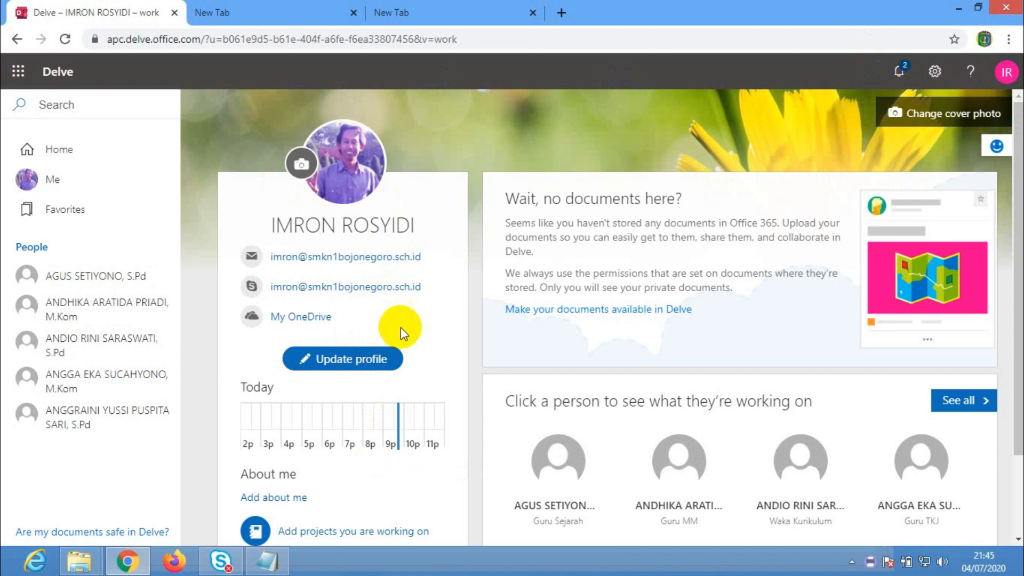
# Open Update profile and bring its Contact information fields into view.
pyautogui.click(375, 362)
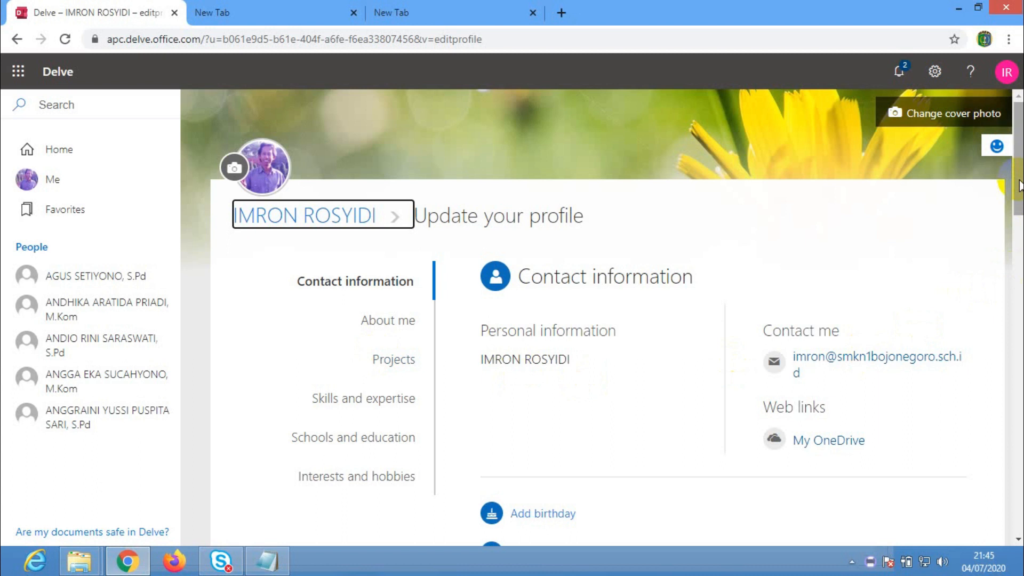
pyautogui.scroll(-4, 1019, 187)
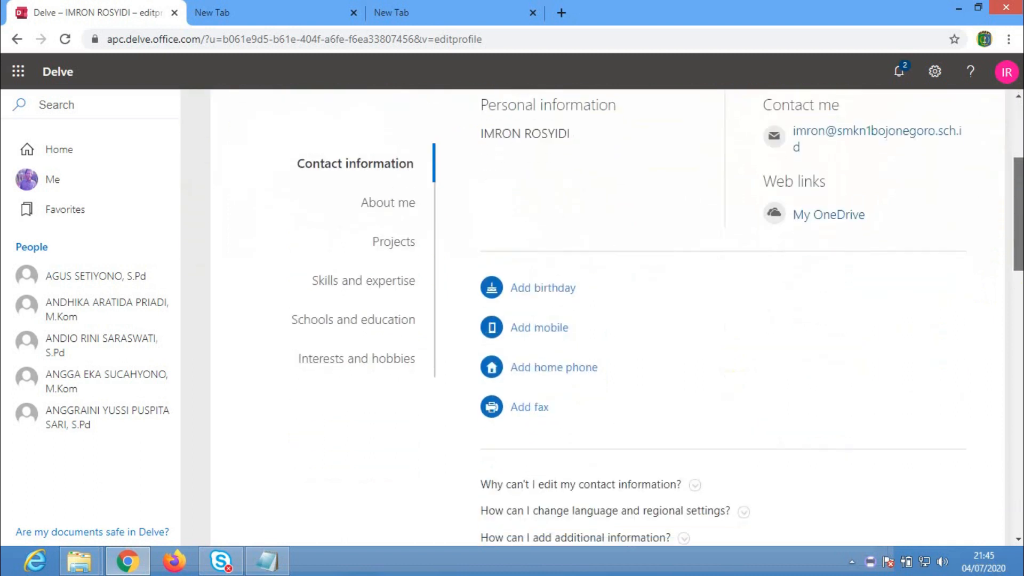
pyautogui.scroll(2, 840, 212)
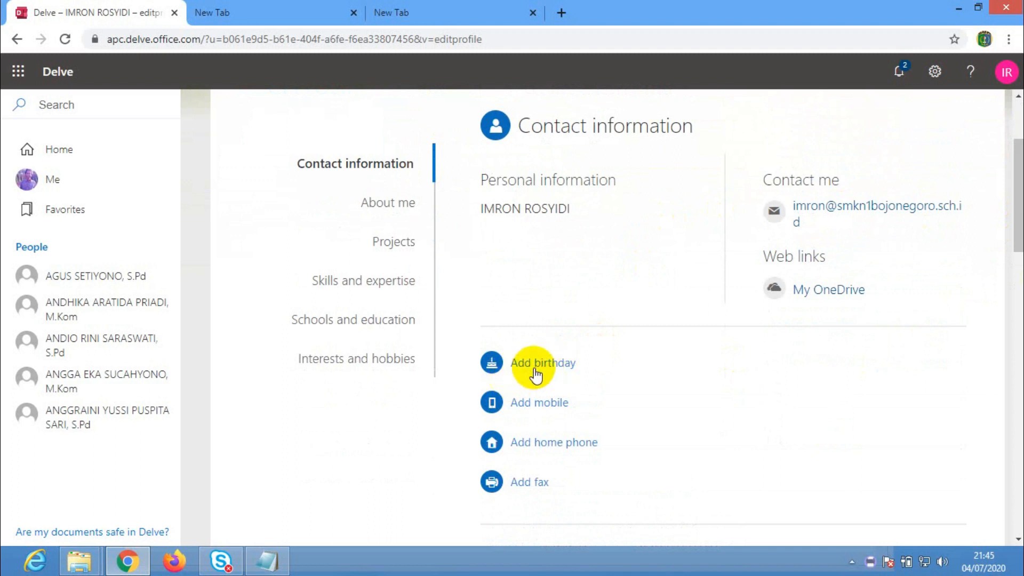
# Pick a birthday of May 11, then dismiss it without saving.
pyautogui.click(535, 373)
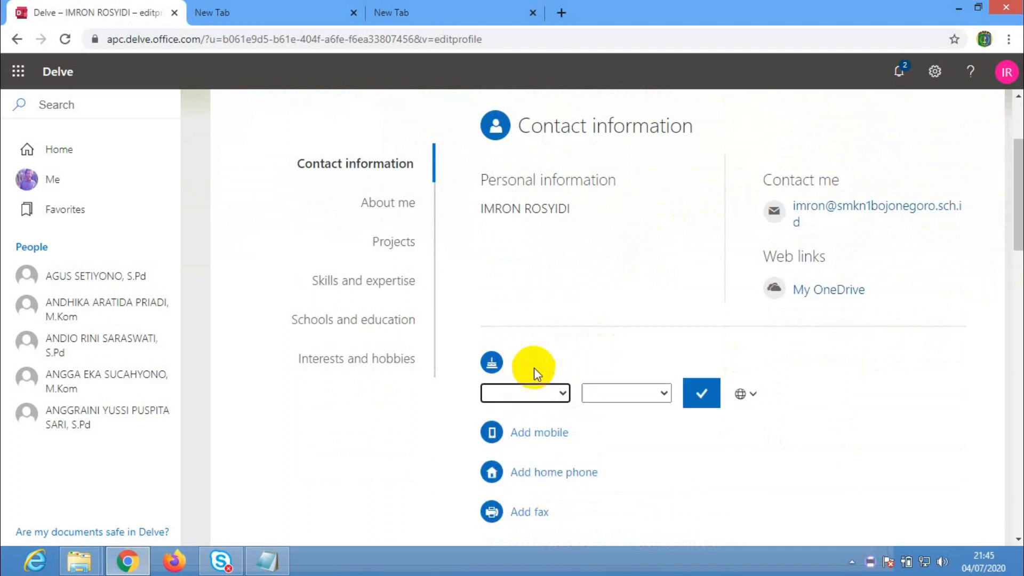
pyautogui.click(563, 394)
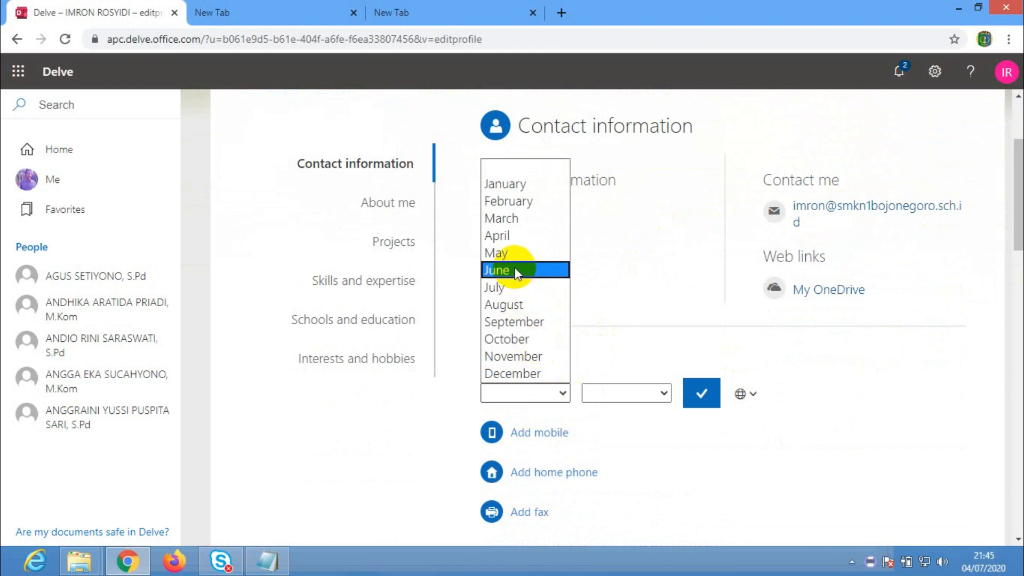
pyautogui.click(510, 252)
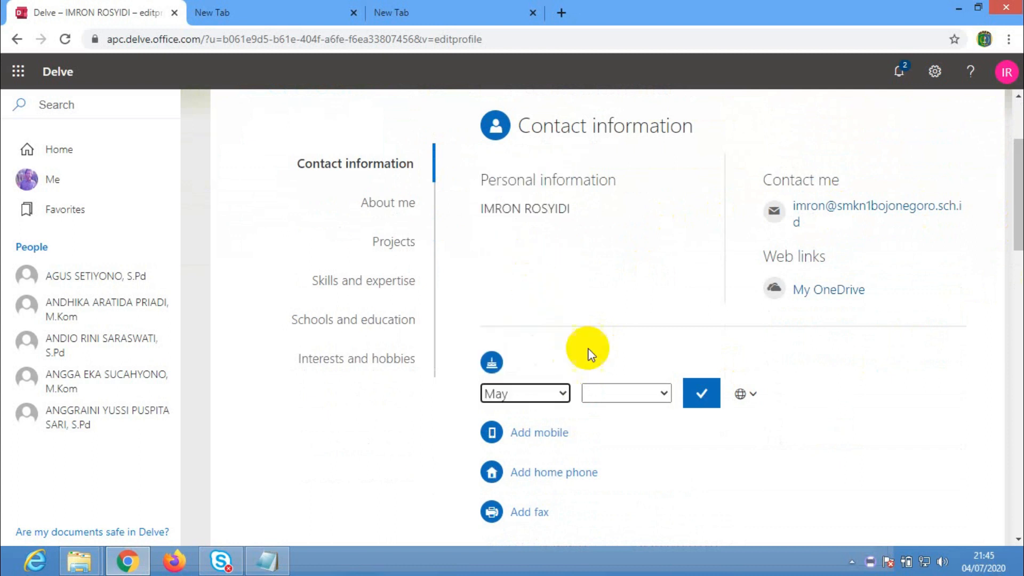
pyautogui.click(661, 395)
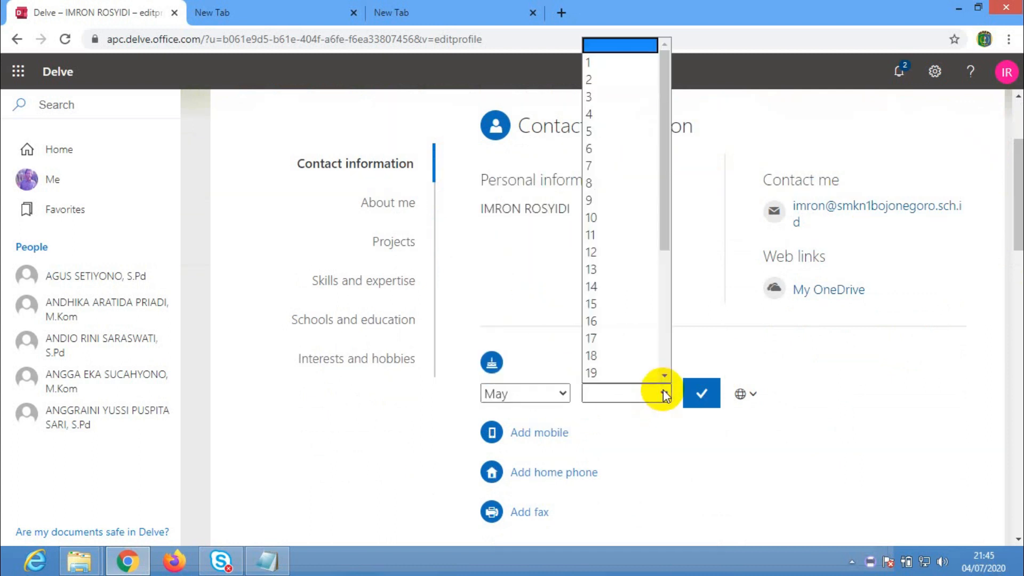
pyautogui.click(606, 238)
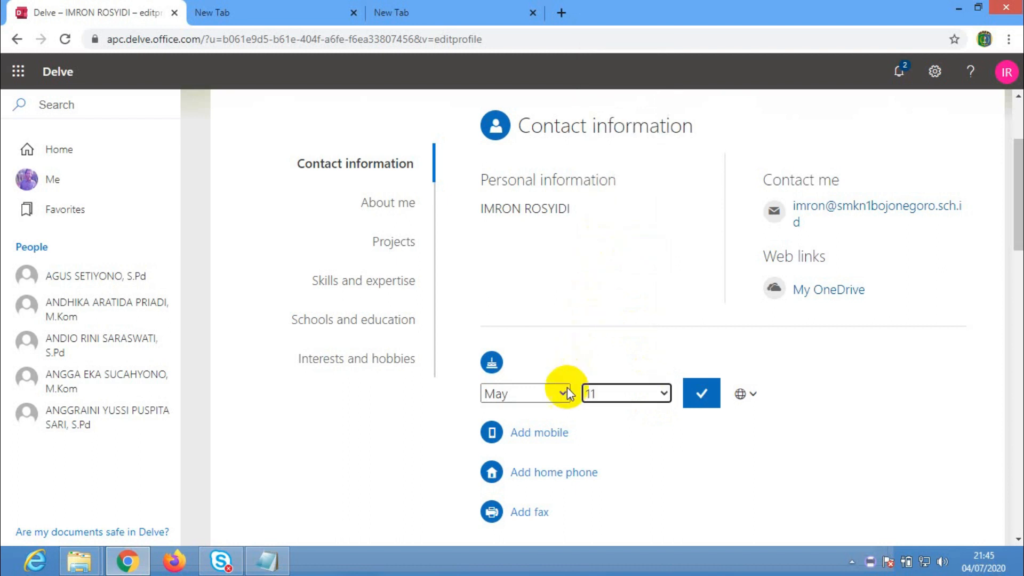
pyautogui.click(545, 436)
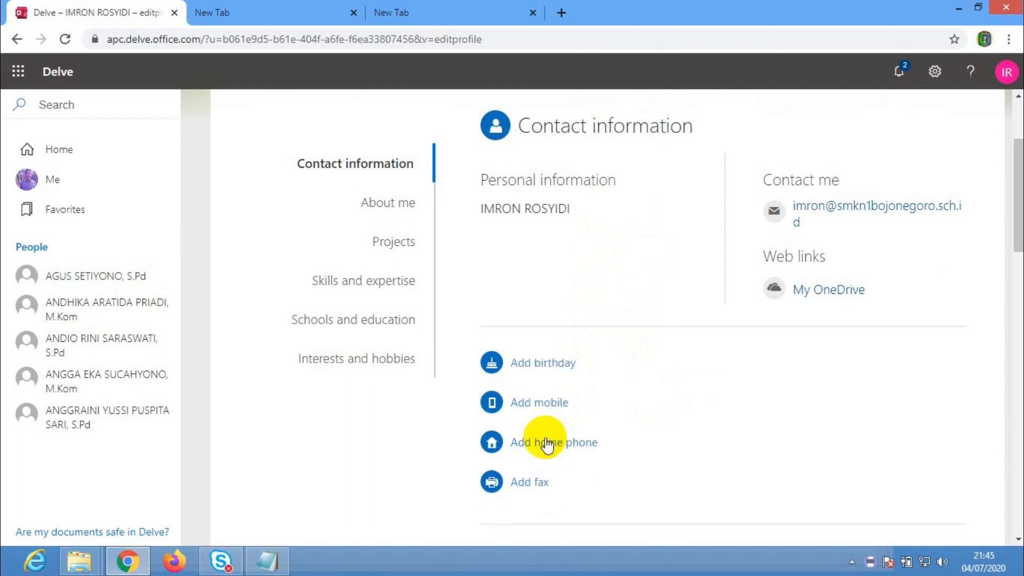
# Add the 12-digit mobile phone number to the contact information and confirm it.
pyautogui.click(552, 404)
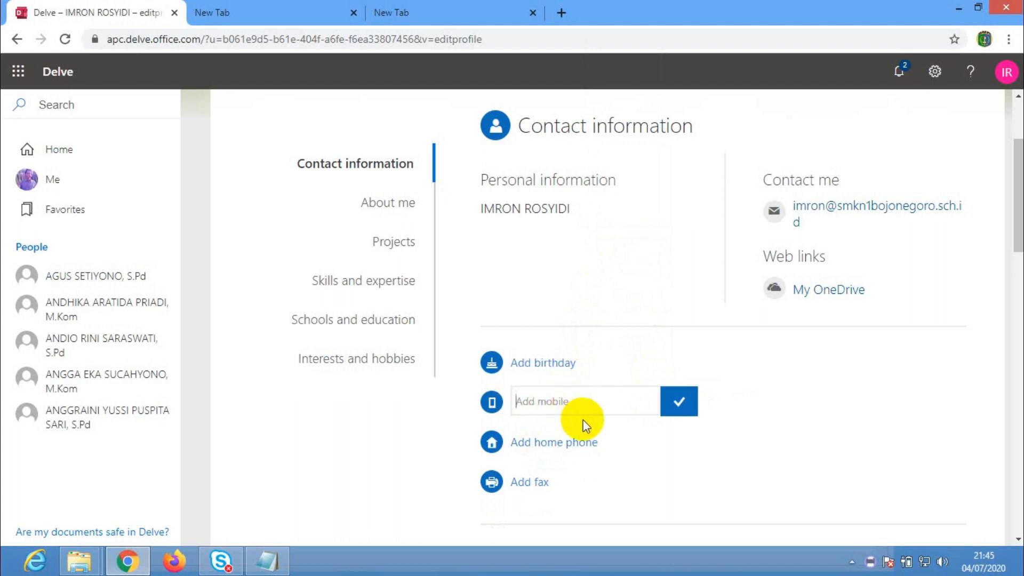
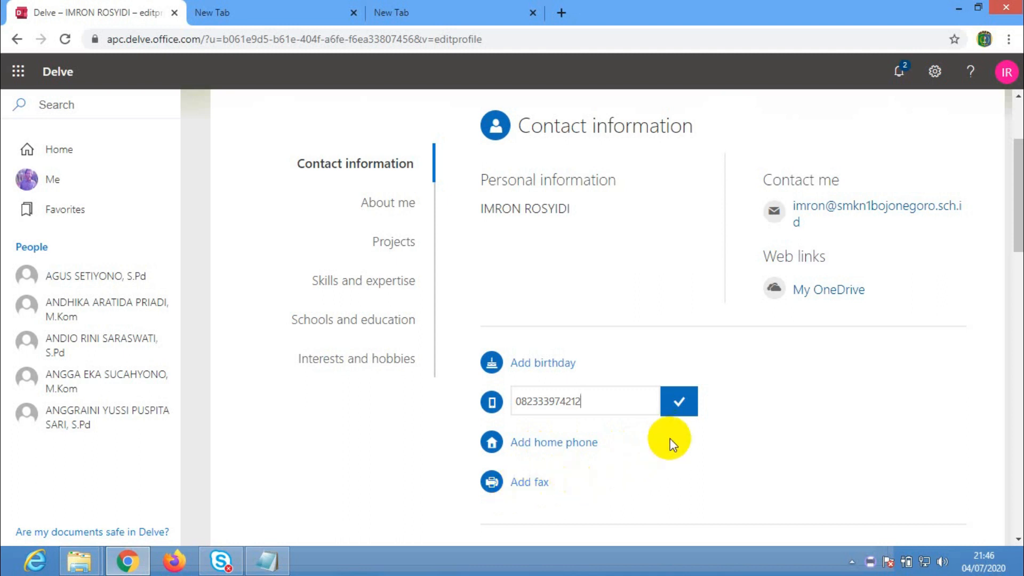
pyautogui.click(690, 405)
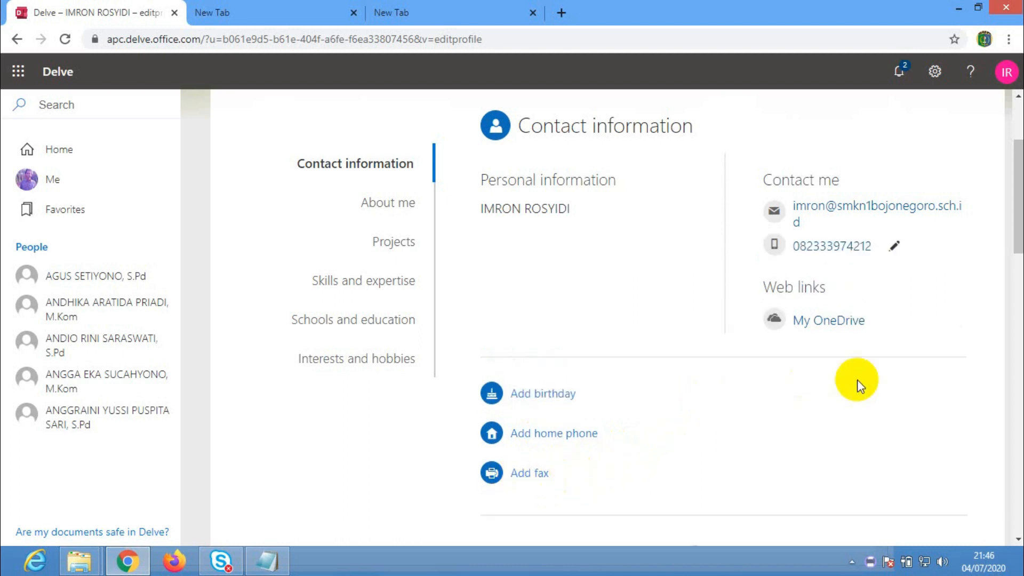
pyautogui.moveTo(1019, 219); pyautogui.dragTo(1020, 489)
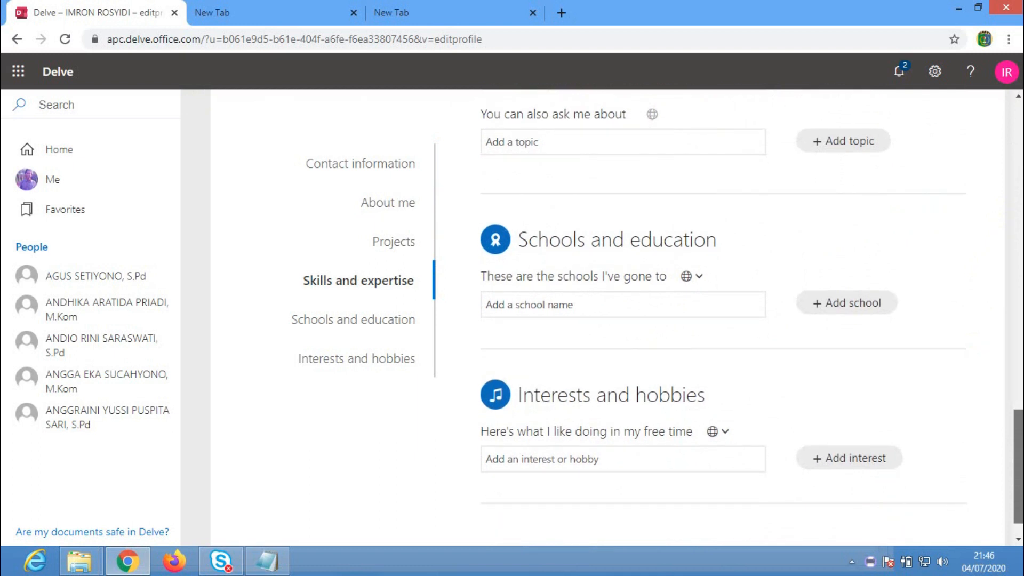
pyautogui.moveTo(1020, 489); pyautogui.dragTo(1020, 499)
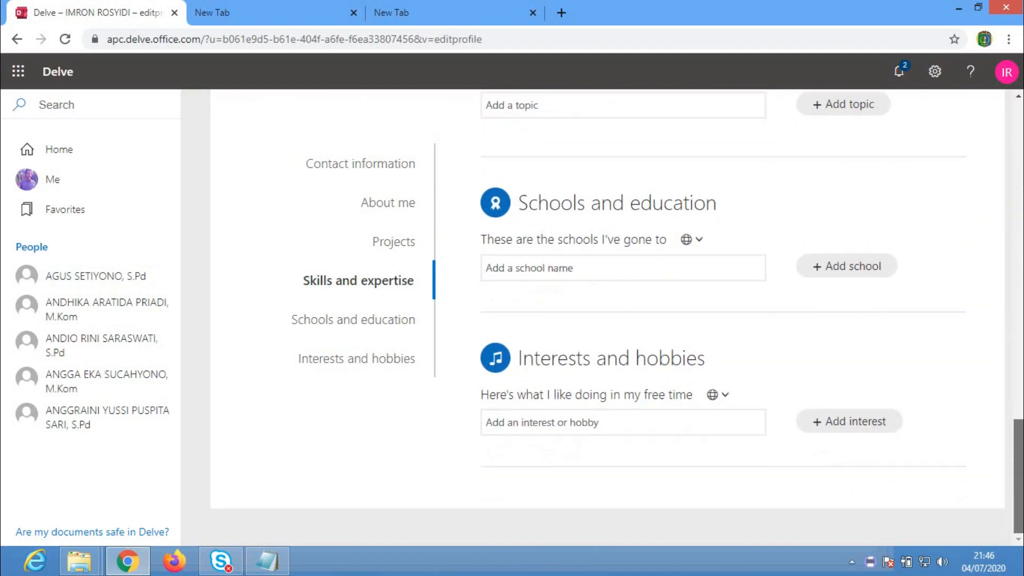
pyautogui.moveTo(1018, 512); pyautogui.dragTo(1016, 140)
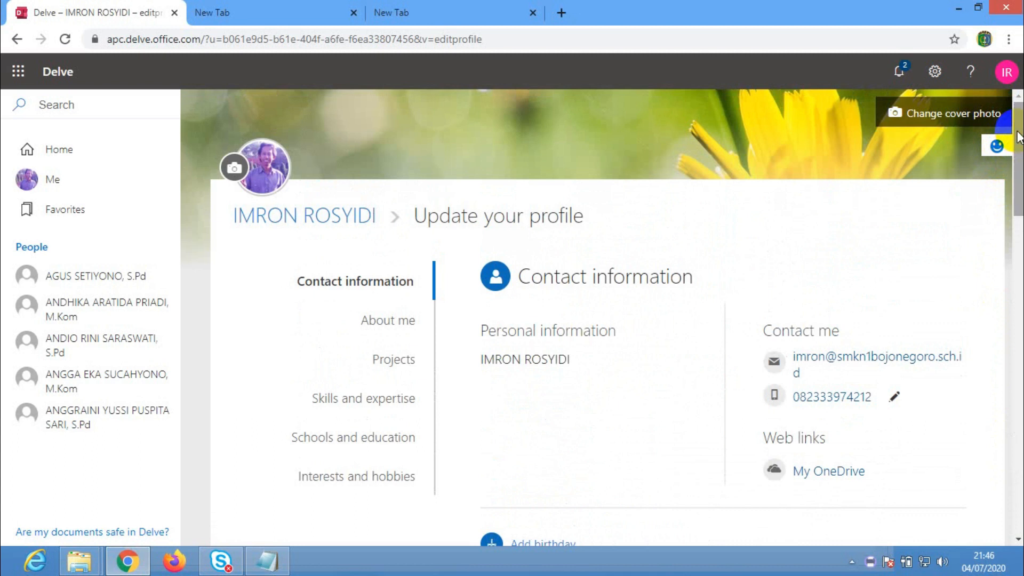